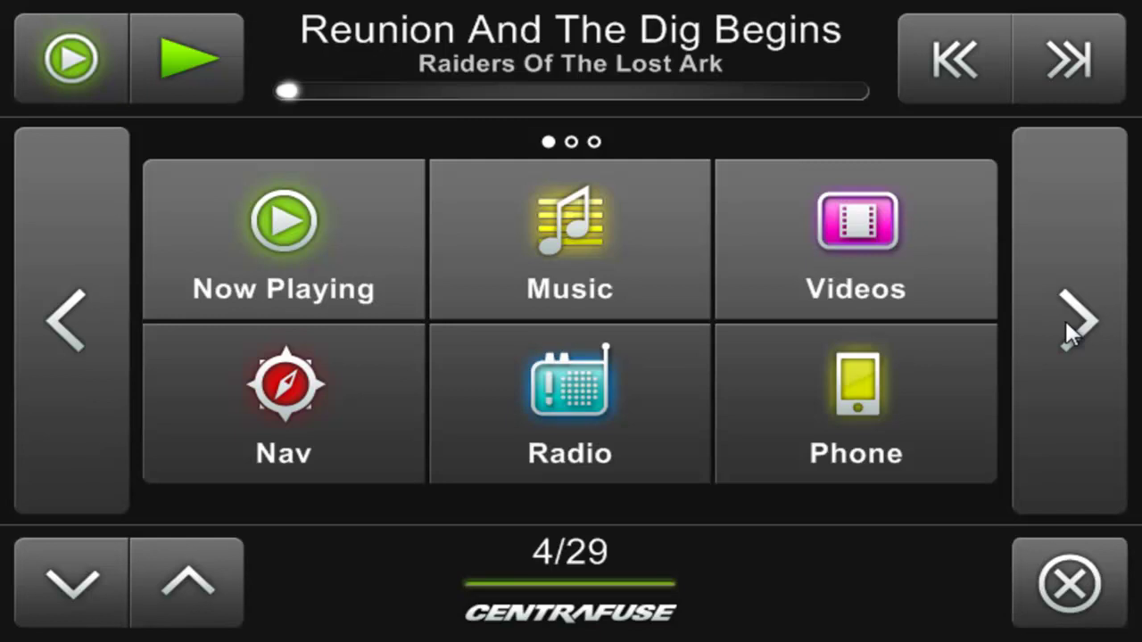
Go to the last launcher page and open System Settings, Navigation setup.
left_click(1065, 320)
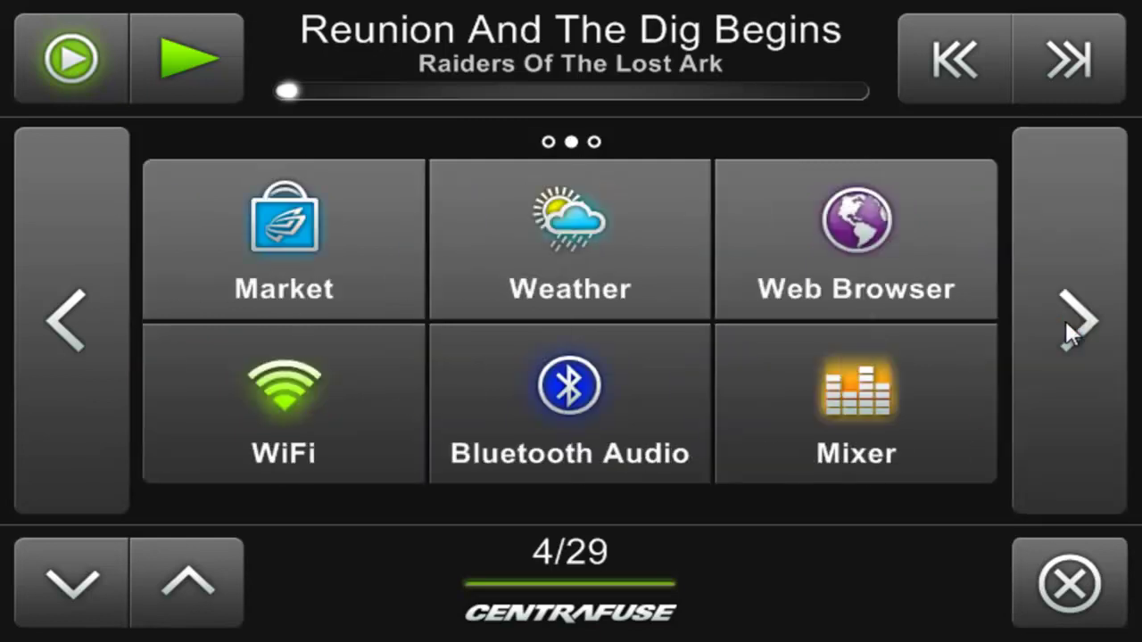
left_click(1065, 320)
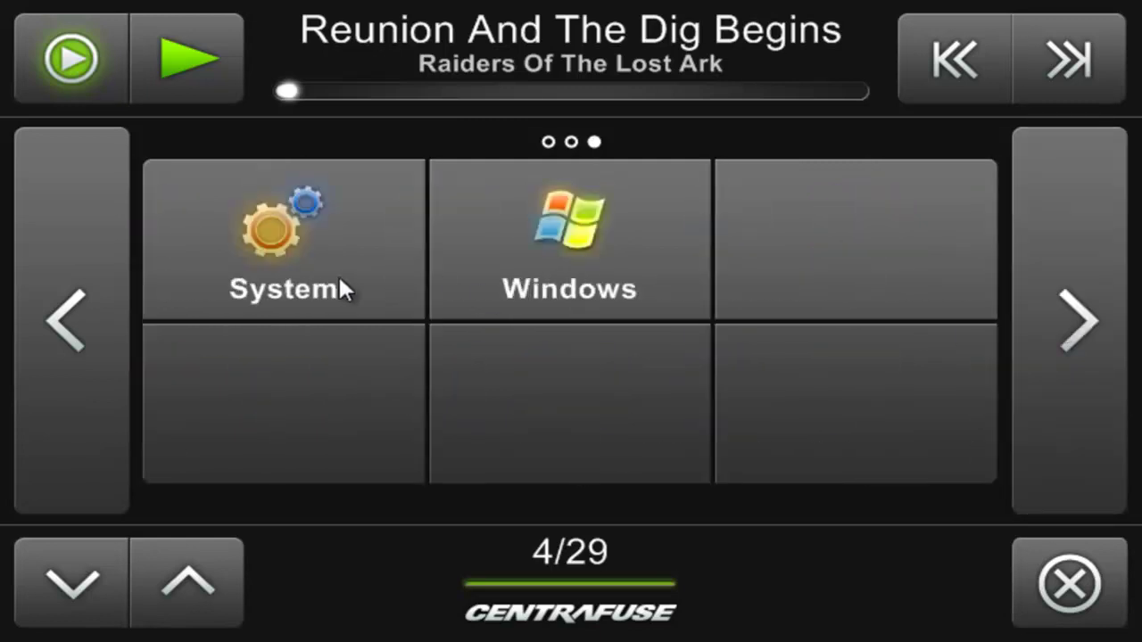
left_click(318, 271)
left_click(520, 224)
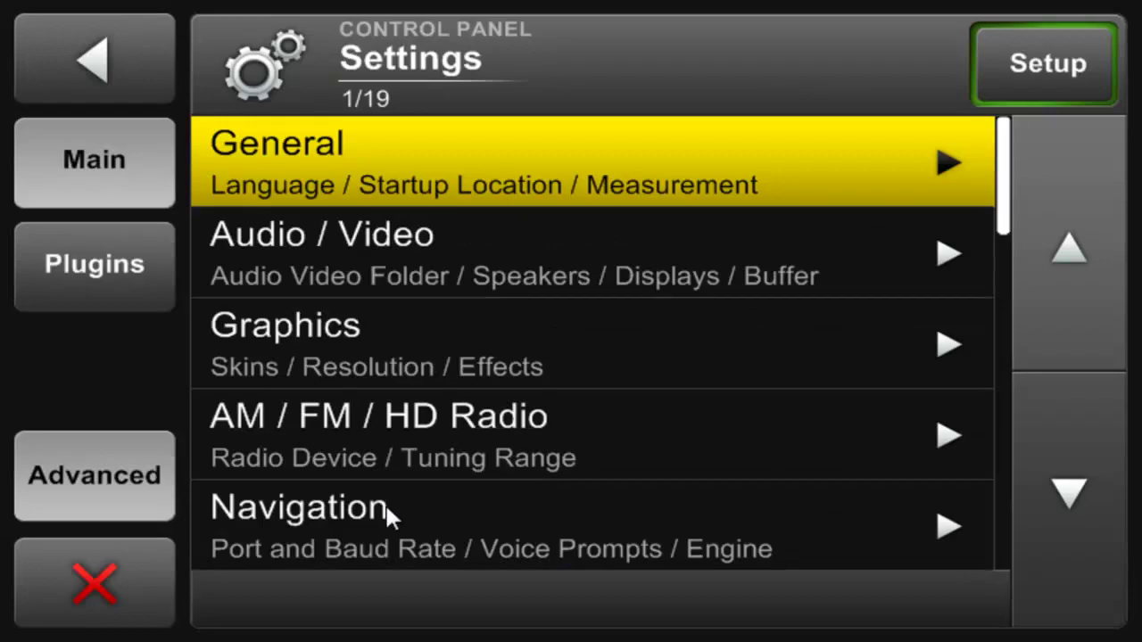
left_click(385, 510)
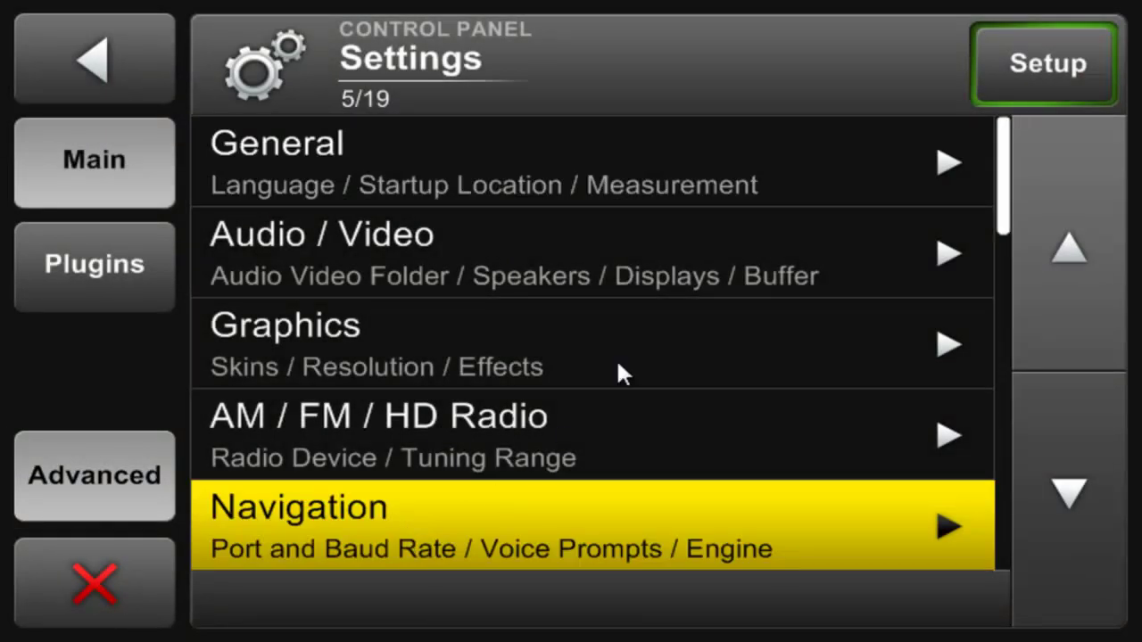
left_click(1075, 56)
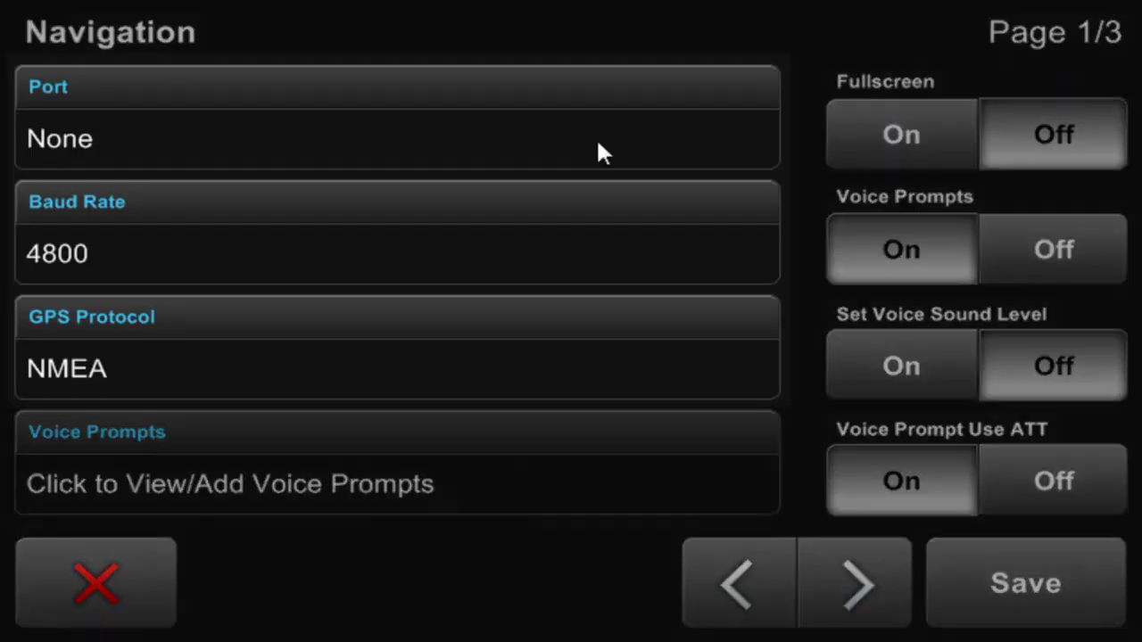
Review the GPS port choices (COM1, COM3 Bluetooth) and confirm None as the port.
left_click(280, 144)
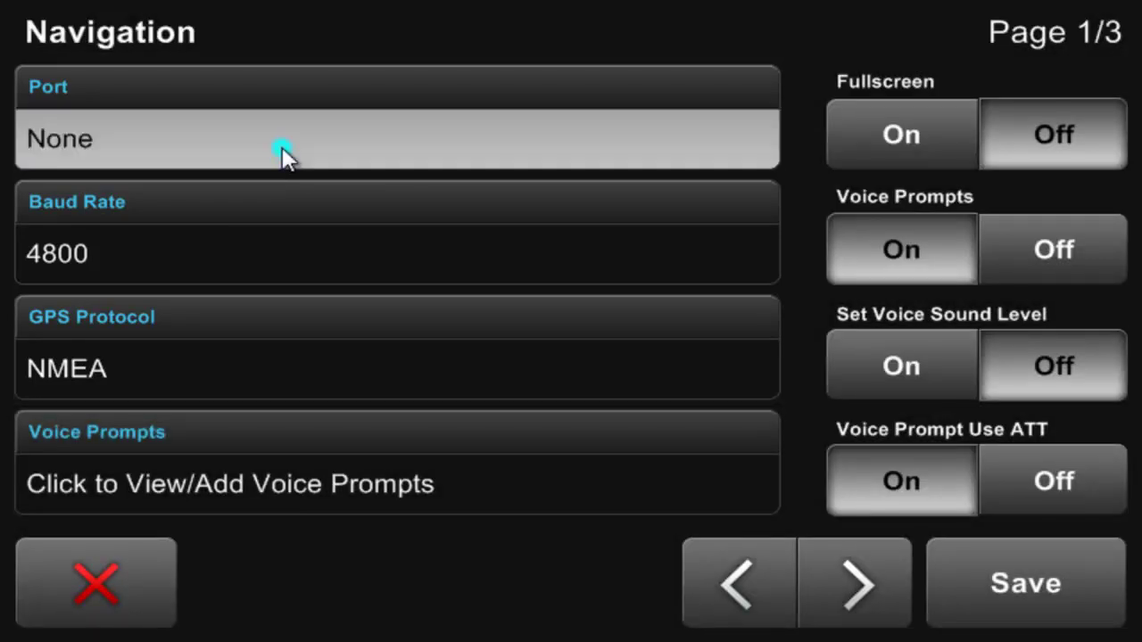
left_click(348, 298)
key("Down")
key("Up")
key("Up")
key("Down")
key("Down")
key("Down")
left_click(381, 312)
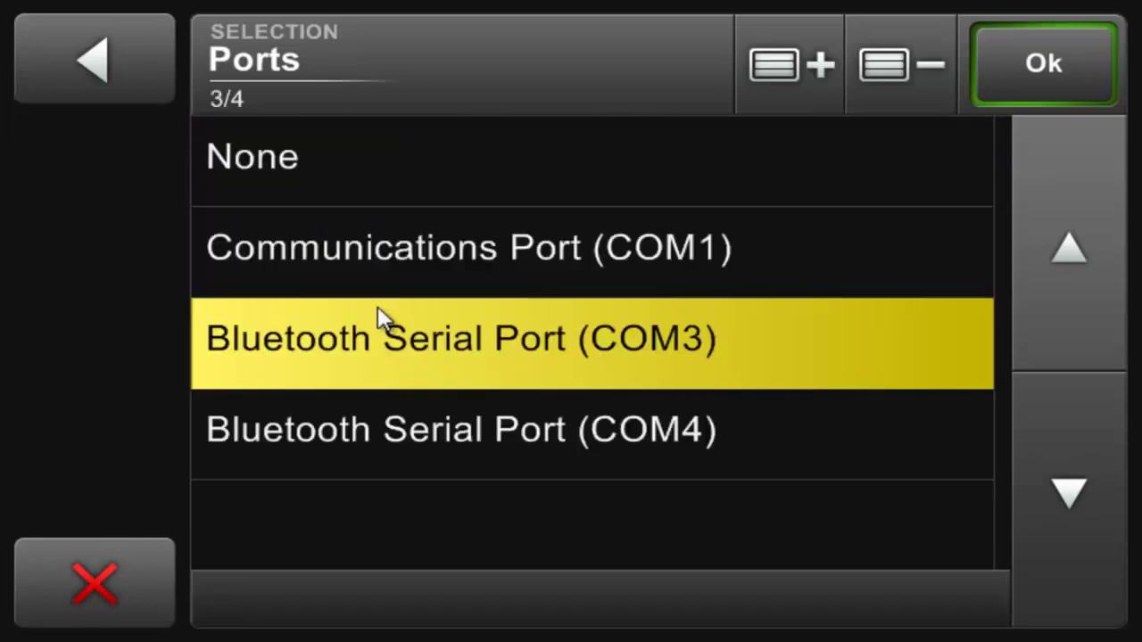
left_click(324, 194)
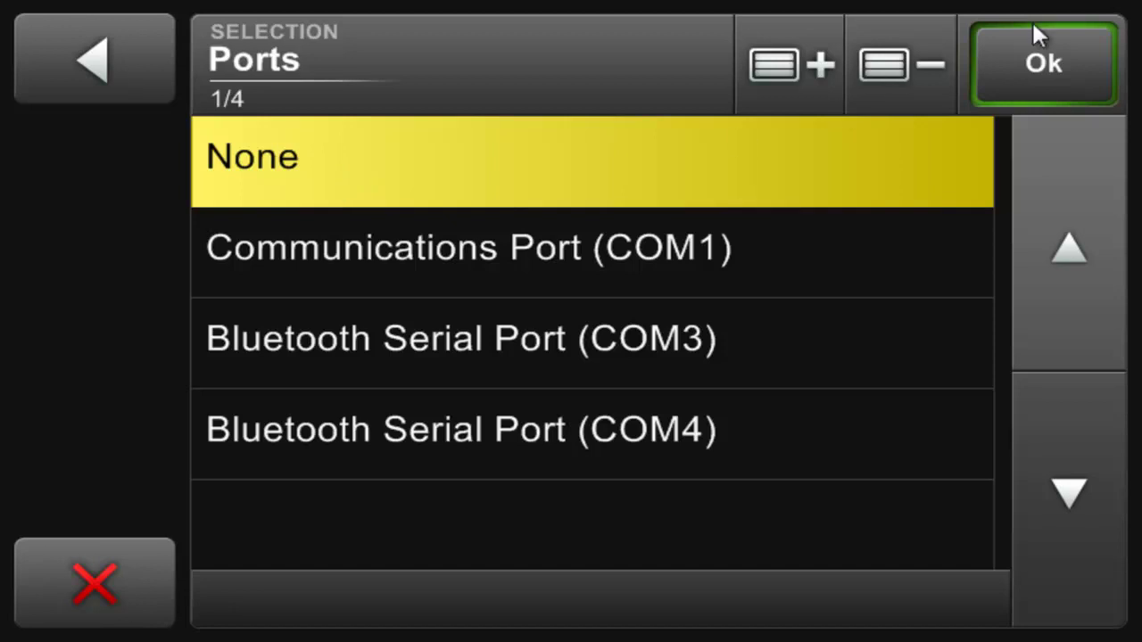
left_click(1025, 59)
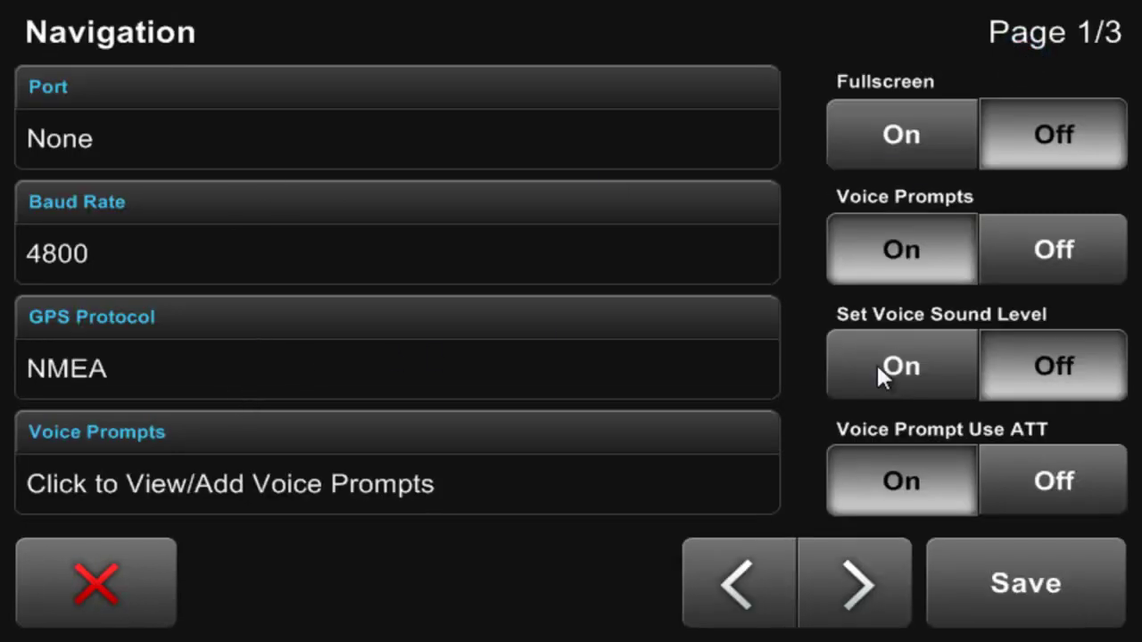
Look through navigation settings pages 2 and 3, then save, overwriting the current settings.
left_click(854, 581)
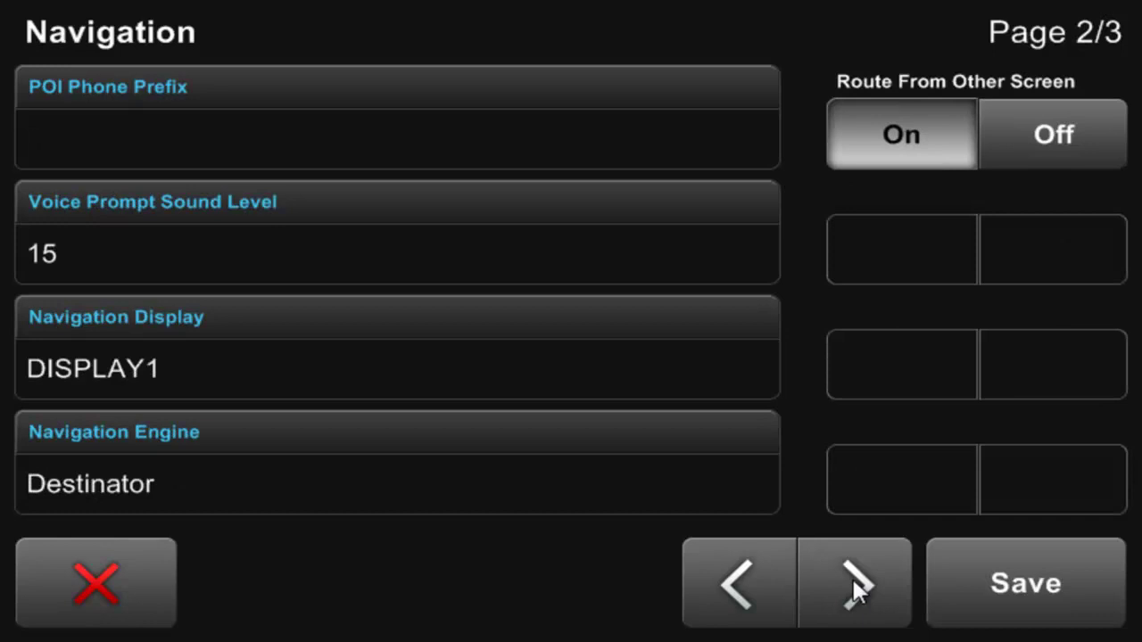
left_click(852, 580)
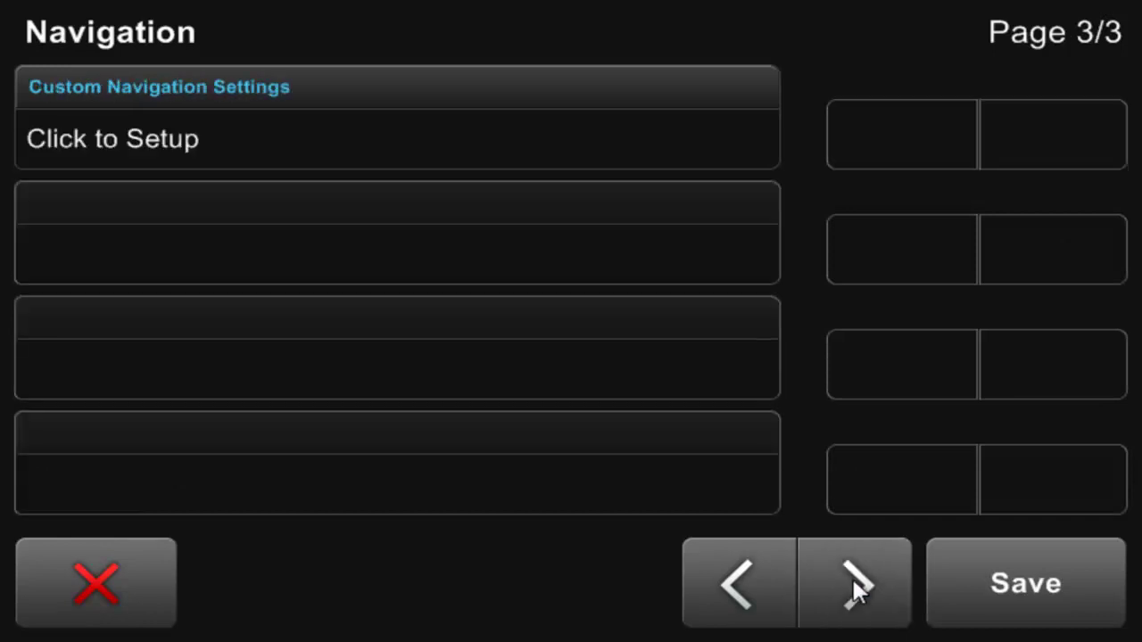
left_click(734, 582)
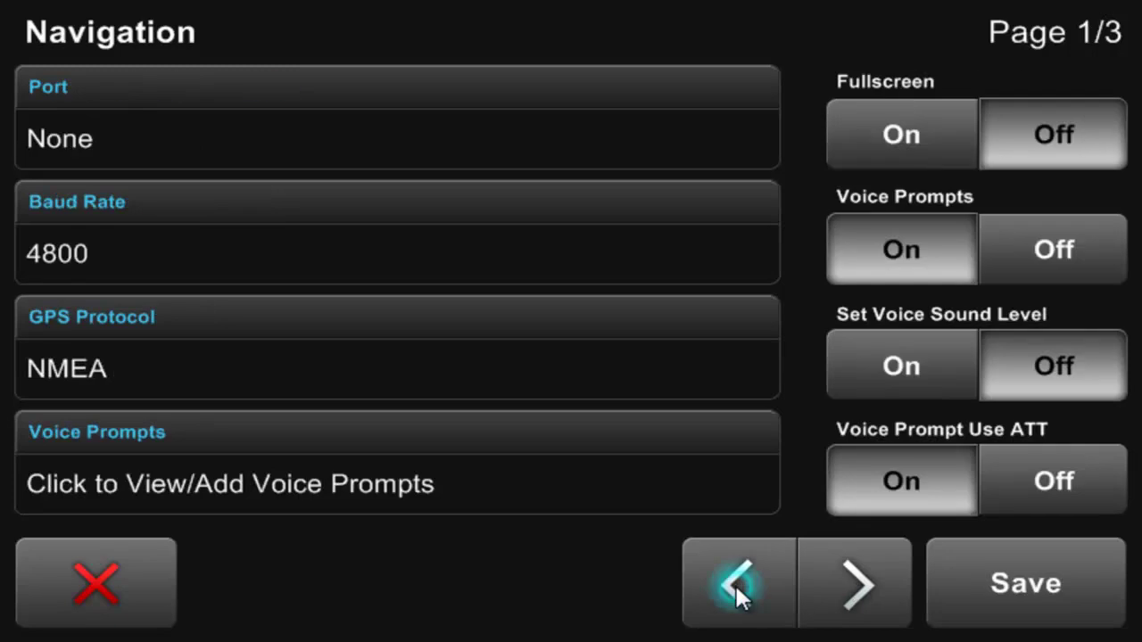
left_click(979, 576)
left_click(461, 412)
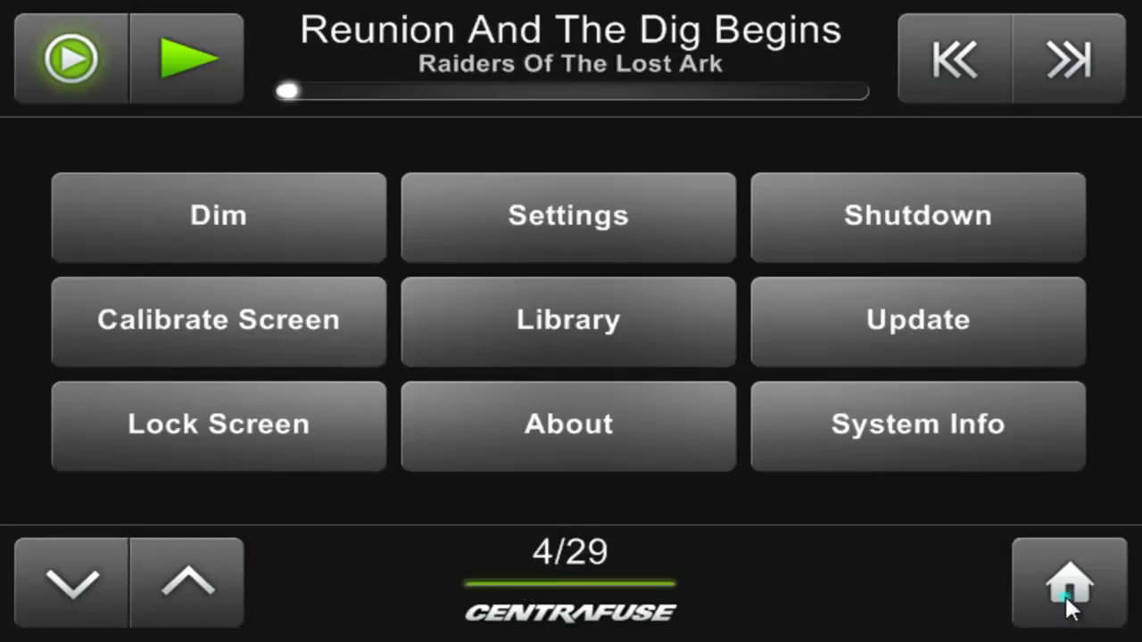
Return to the first launcher page and open the Nav map.
left_click(1069, 596)
left_click(1077, 349)
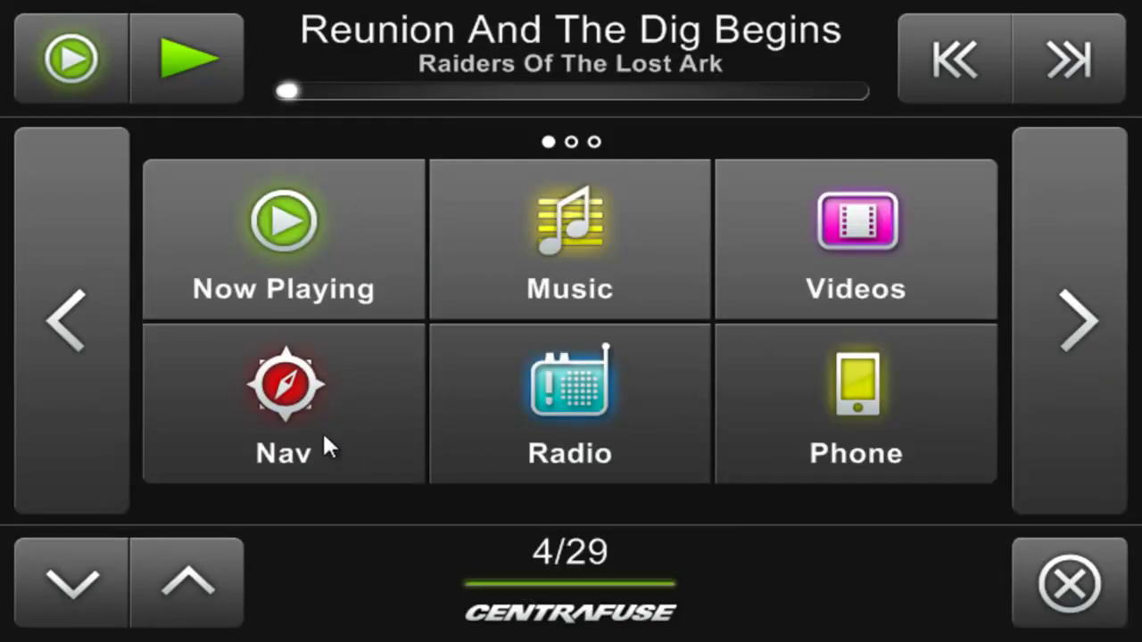
left_click(322, 430)
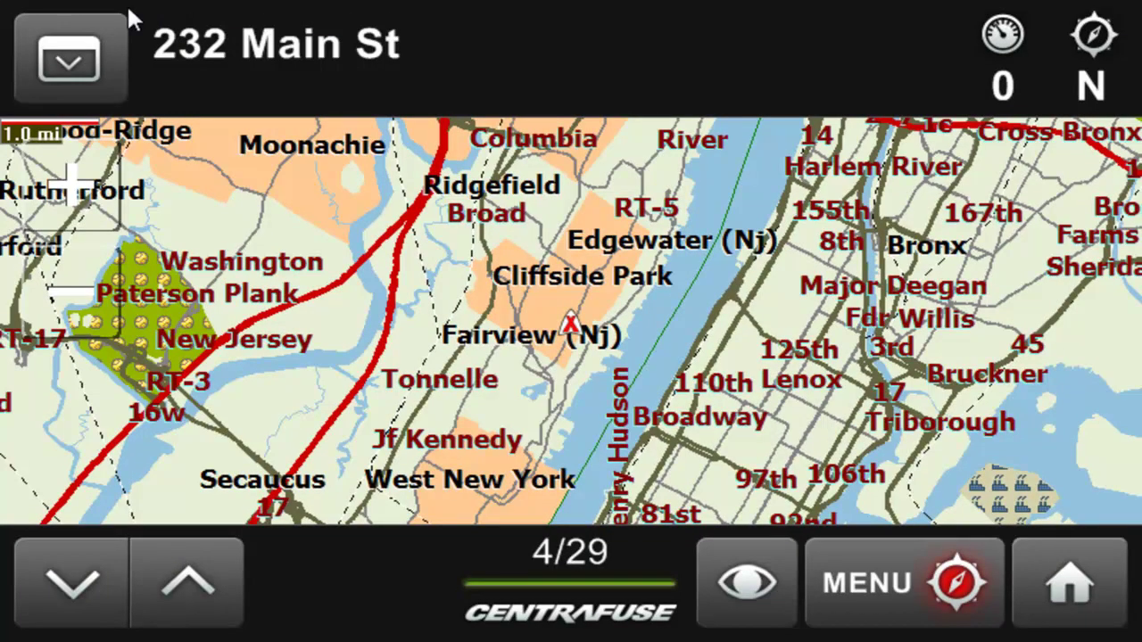
Switch the map's top bar to the playing track, then back to the current address.
left_click(90, 36)
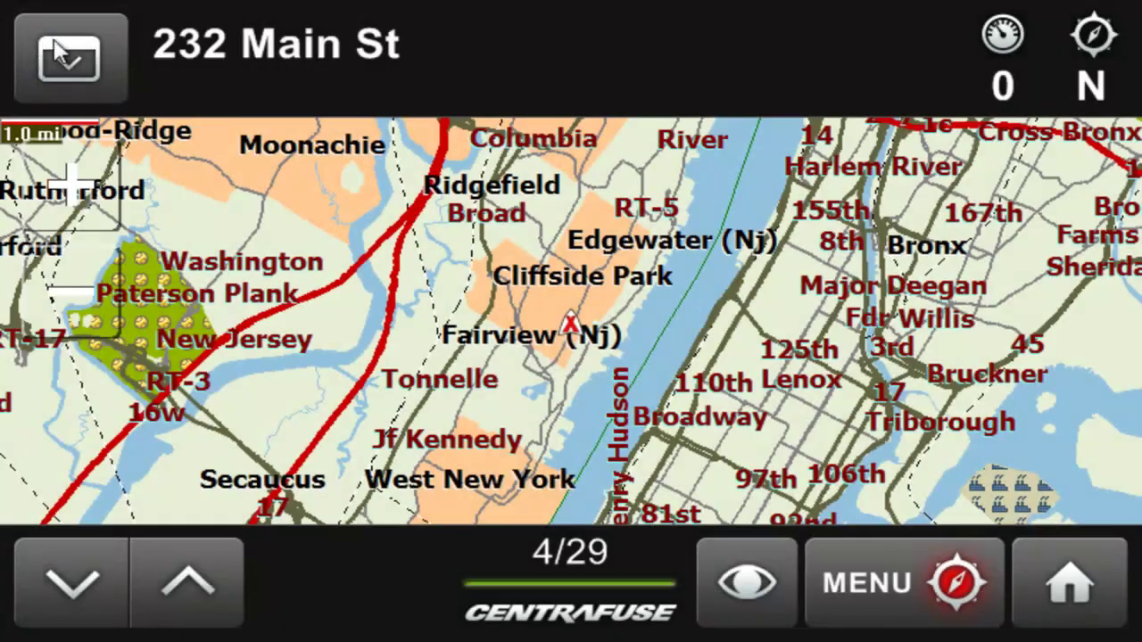
left_click(70, 55)
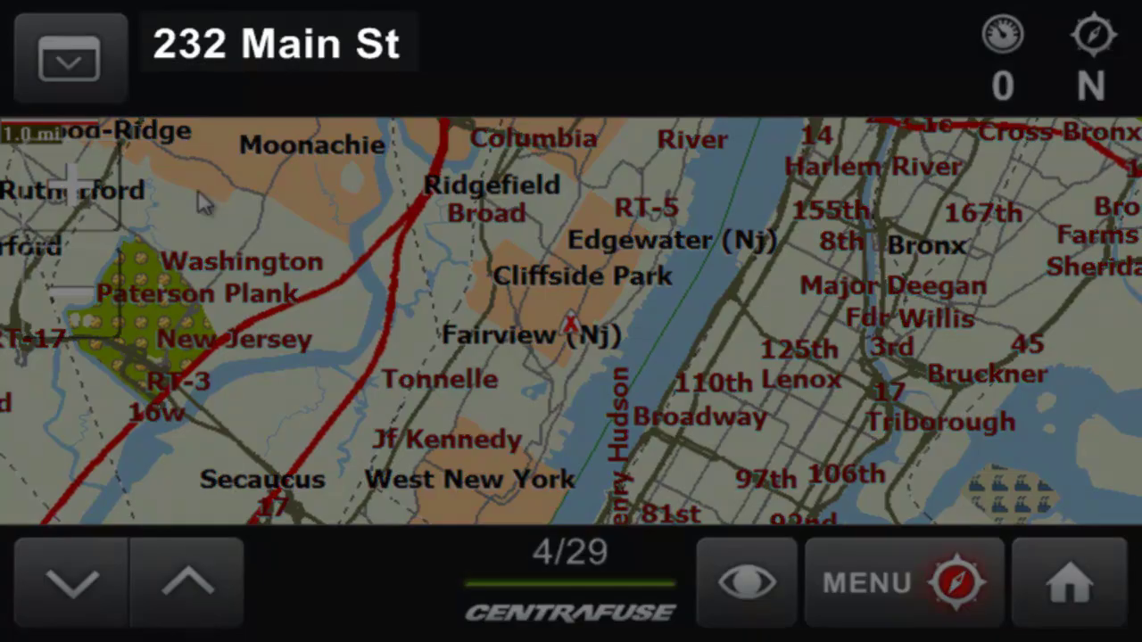
left_click(255, 45)
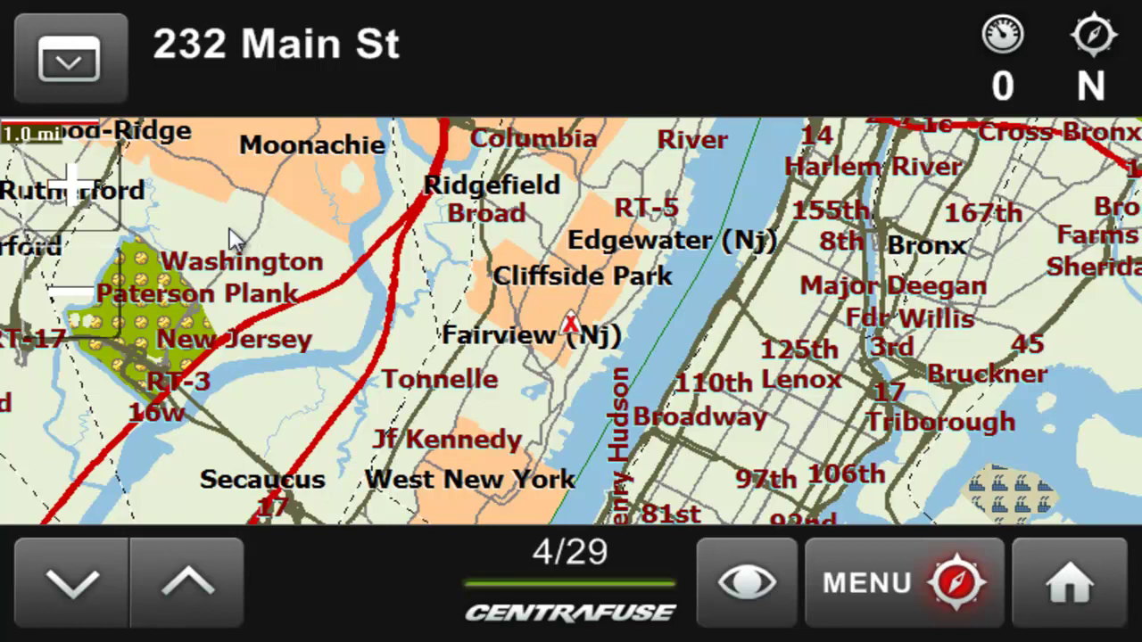
Toggle the map fullscreen, then zoom in and out to settle on 0.75 mi around Fairview.
left_click(369, 280)
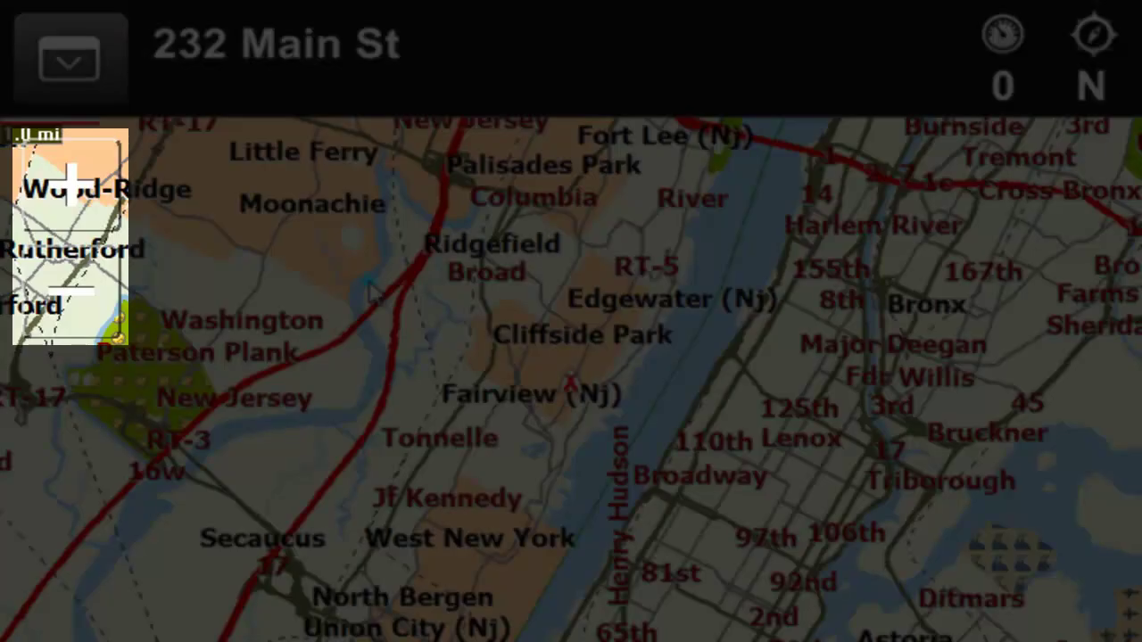
left_click(370, 288)
left_click(82, 183)
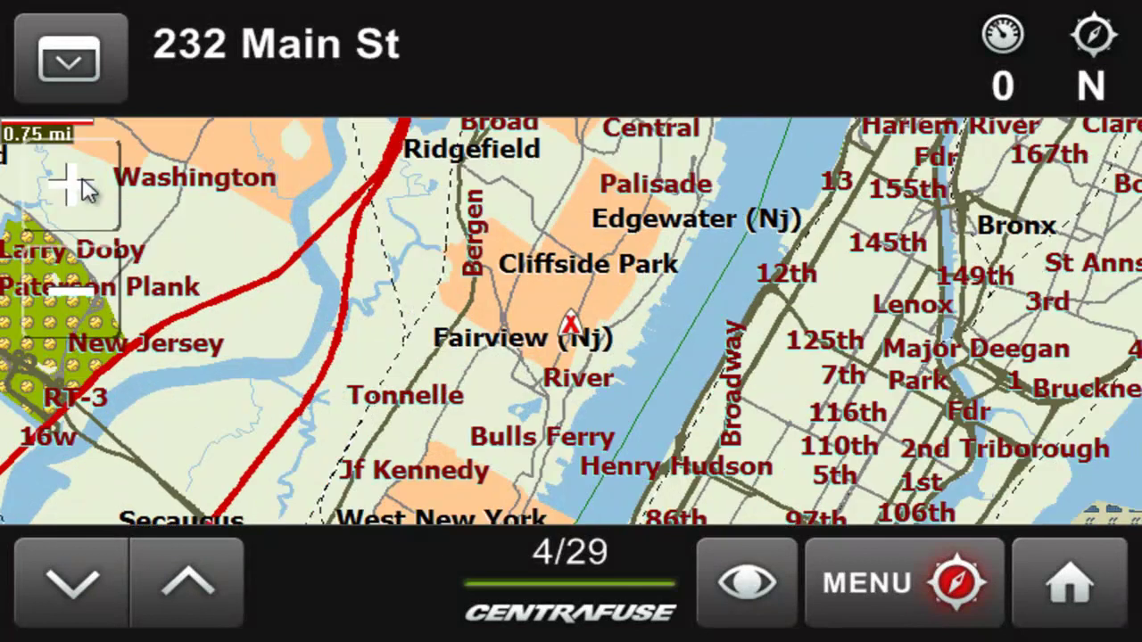
left_click(94, 308)
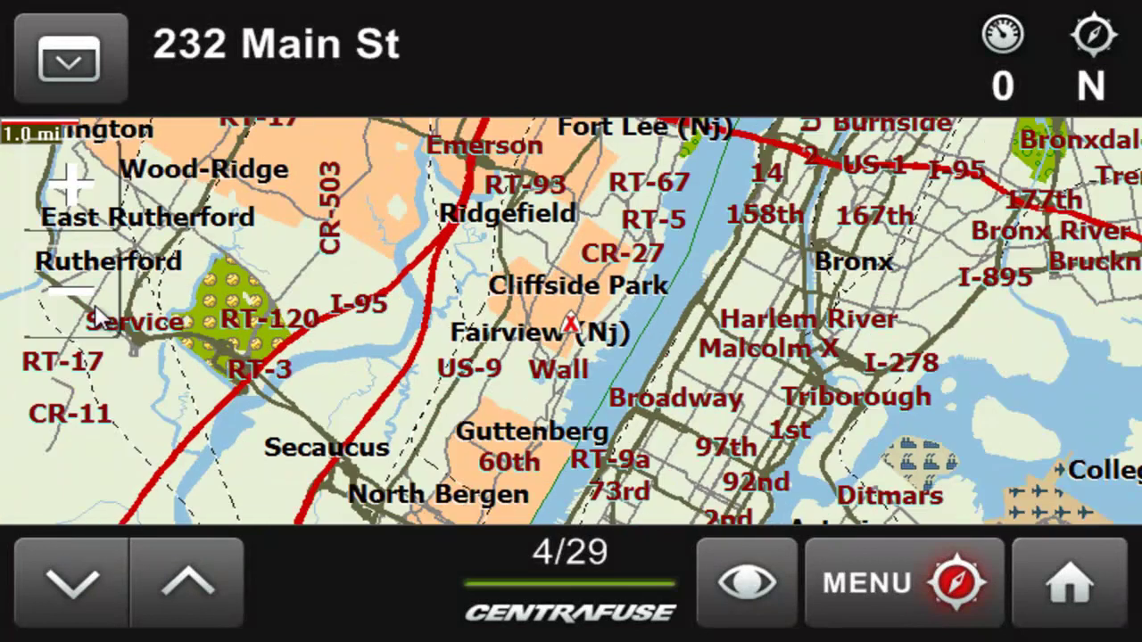
left_click(64, 184)
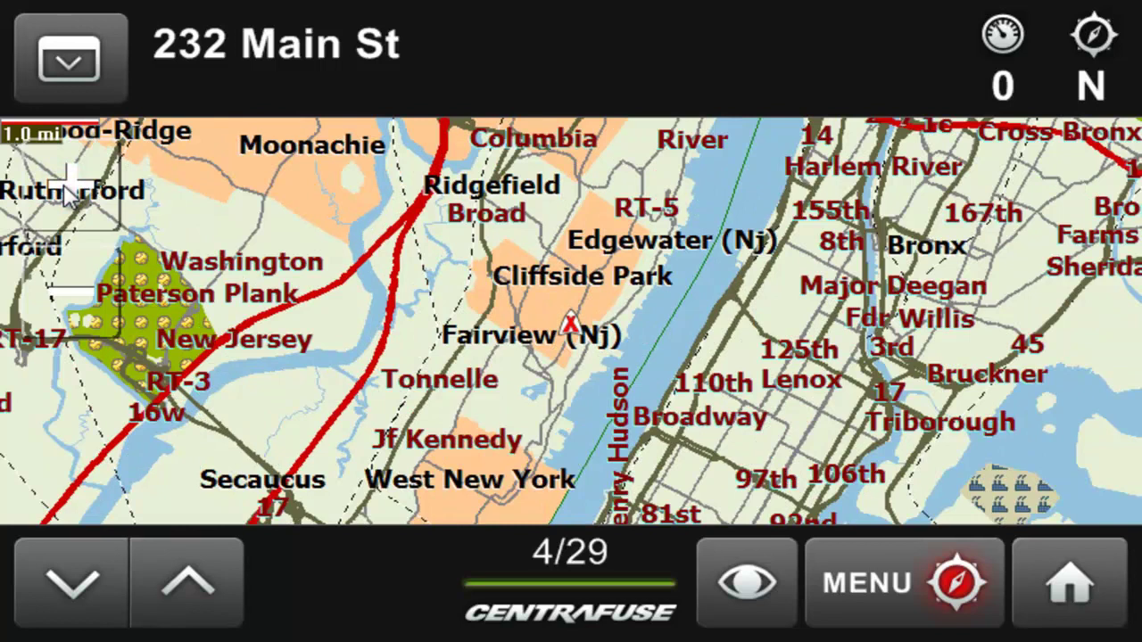
left_click(69, 189)
left_click(69, 189)
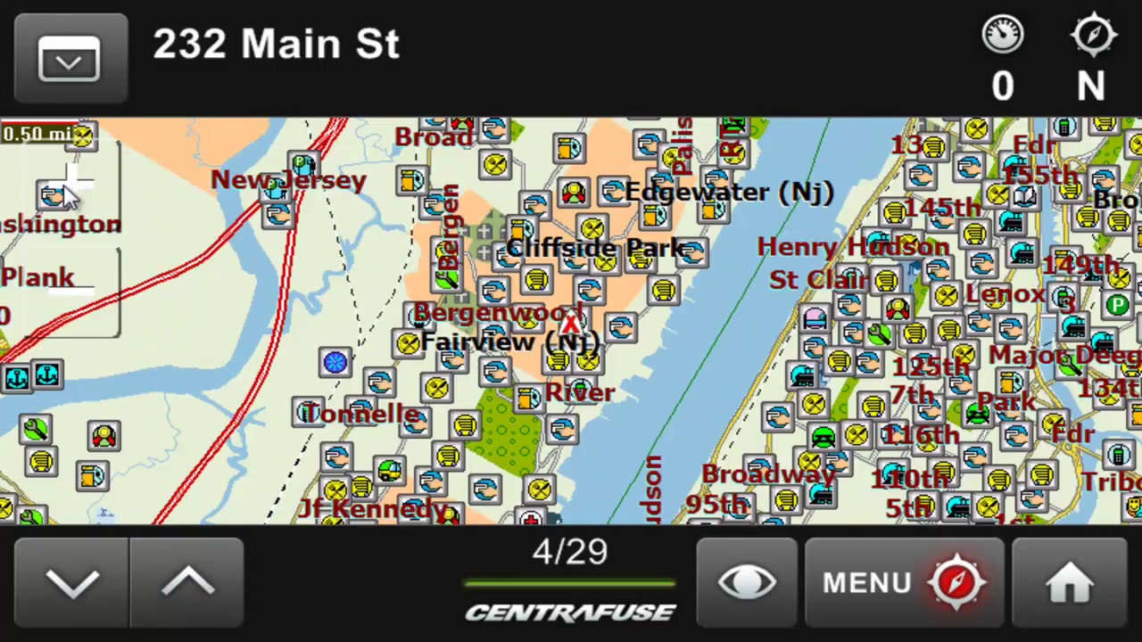
left_click(70, 190)
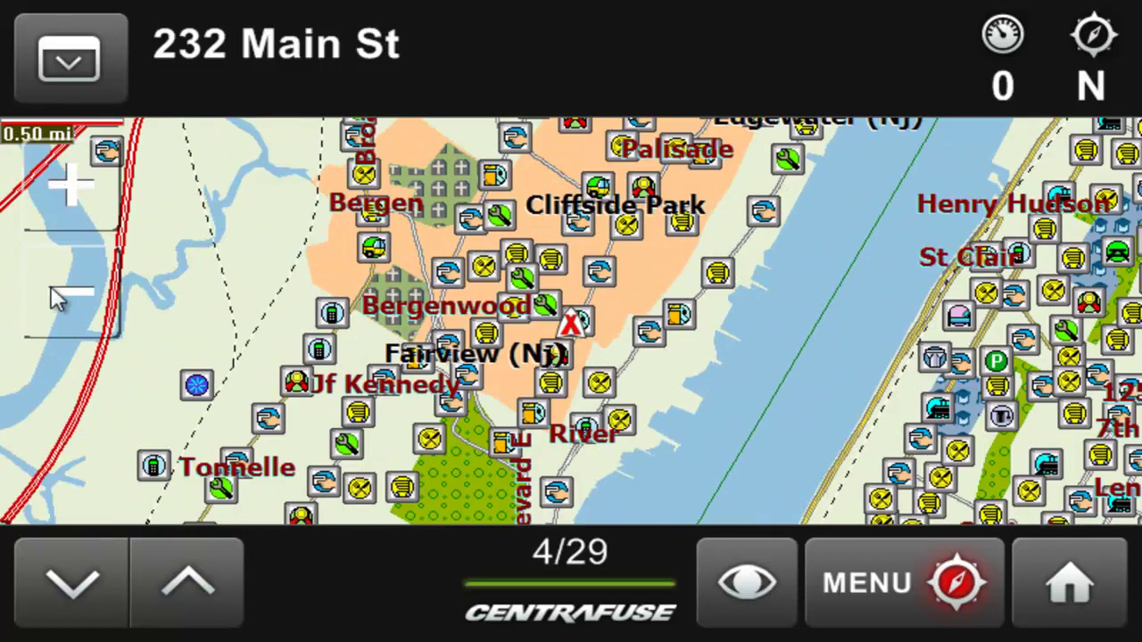
left_click(76, 297)
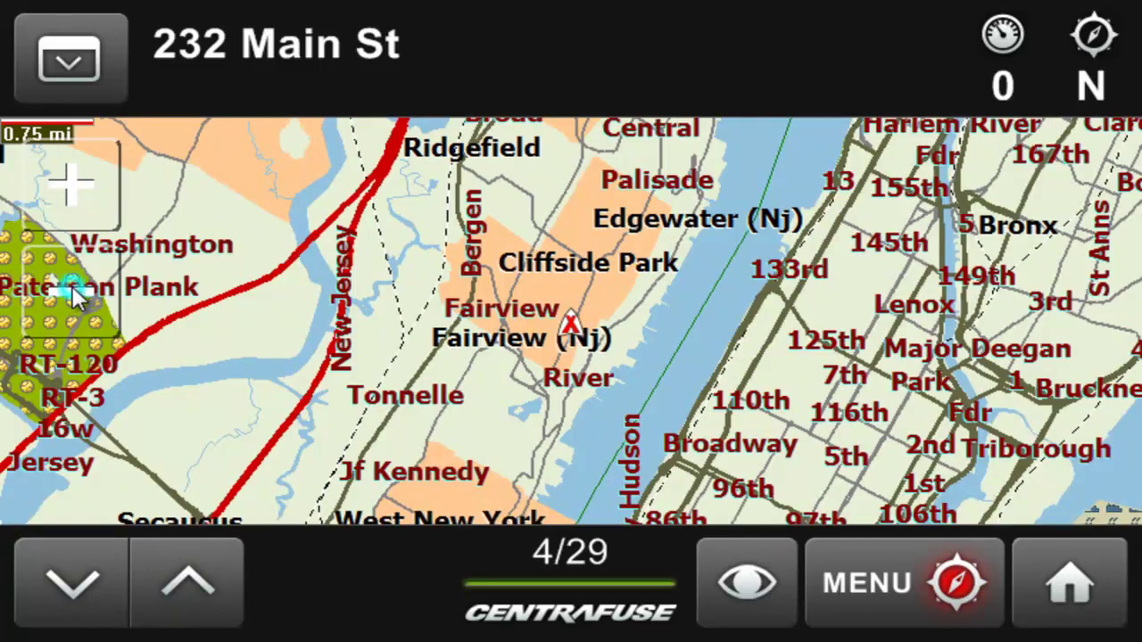
left_click(76, 298)
left_click(70, 189)
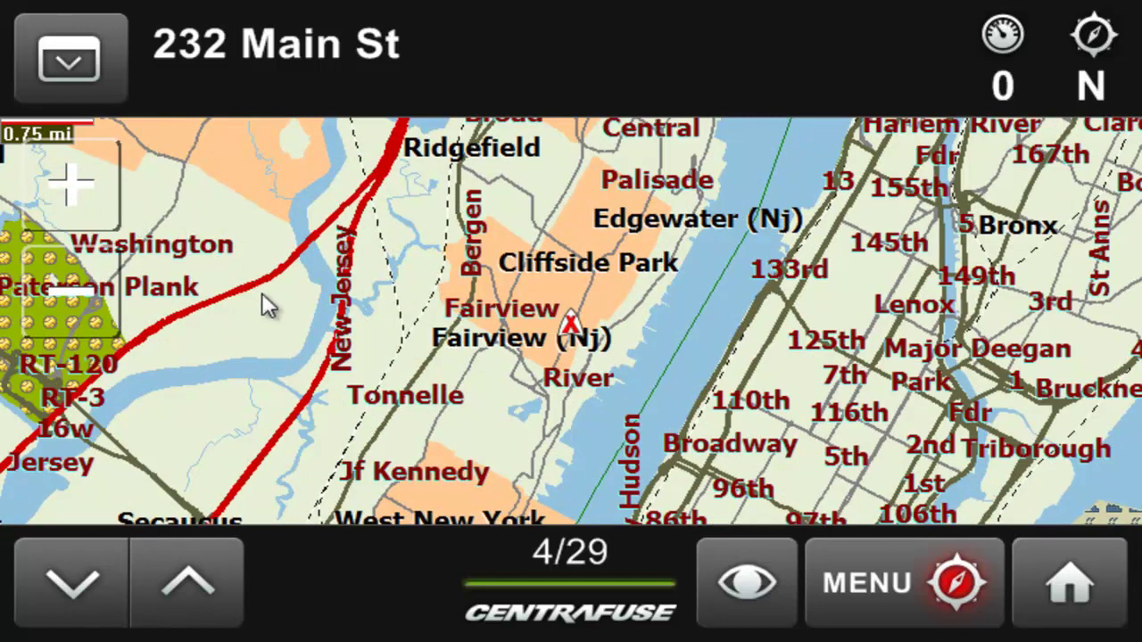
left_click(898, 585)
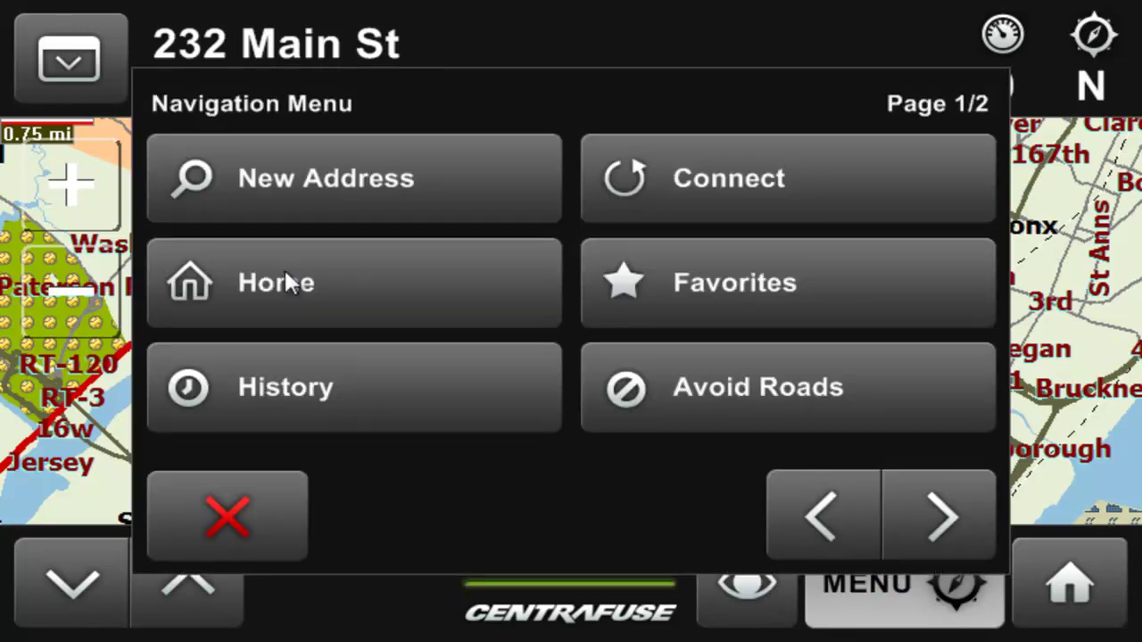
left_click(266, 203)
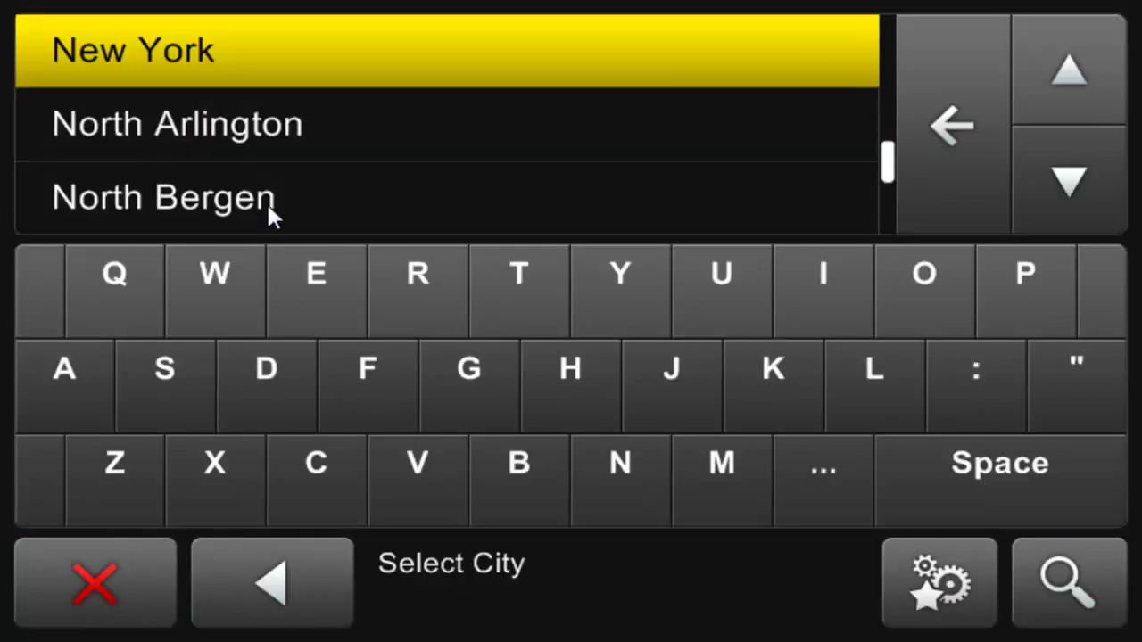
left_click(925, 564)
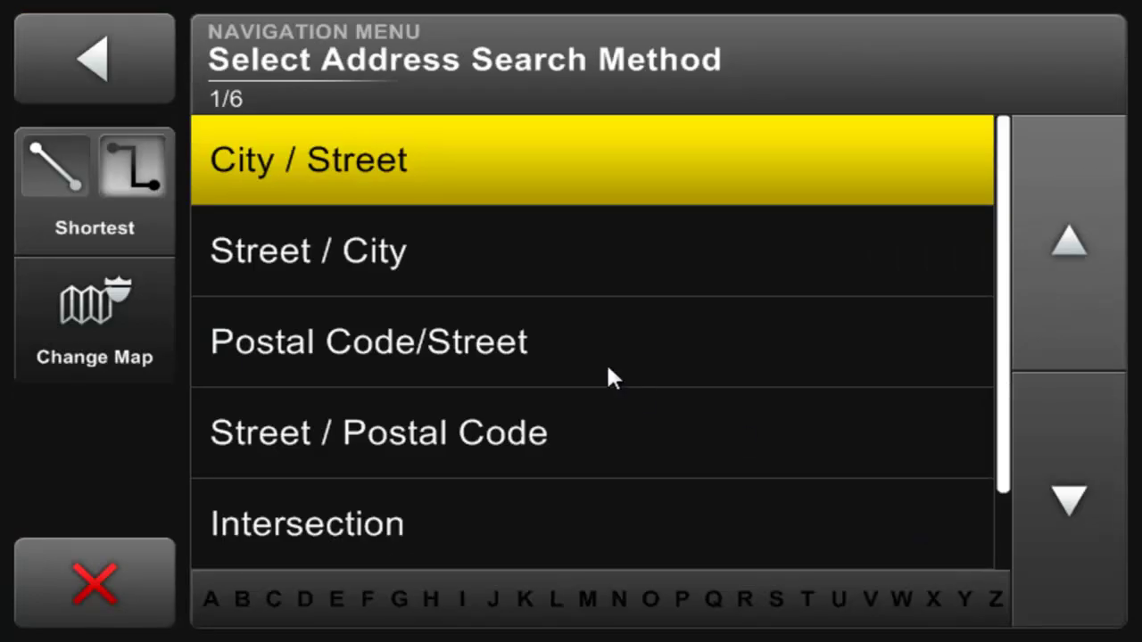
left_click(105, 329)
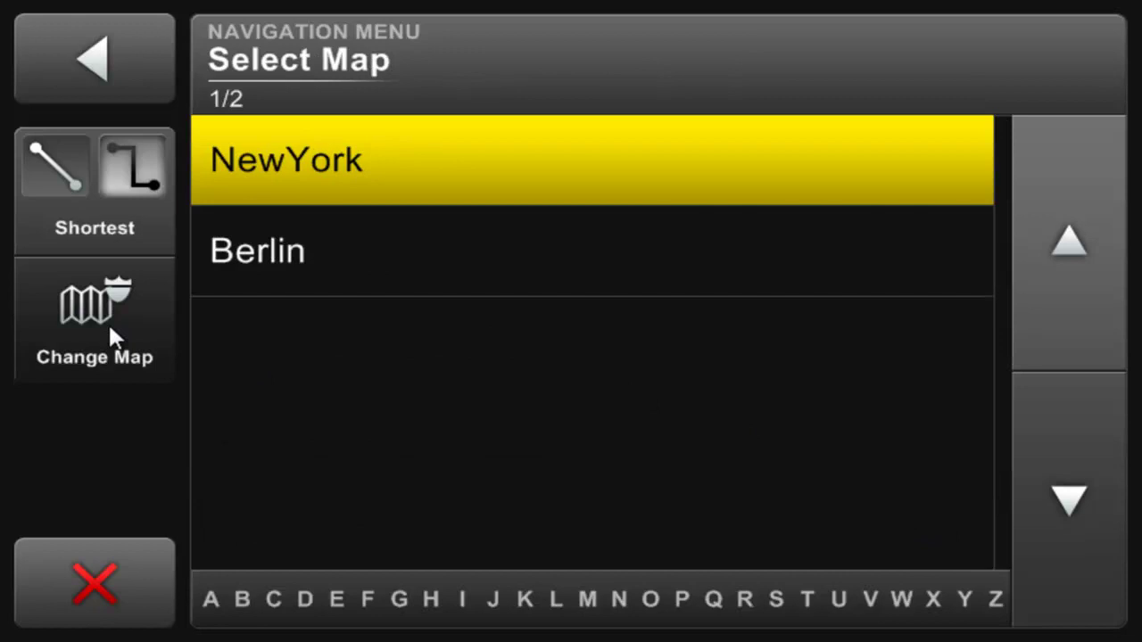
left_click(615, 291)
left_click(539, 176)
left_click(122, 578)
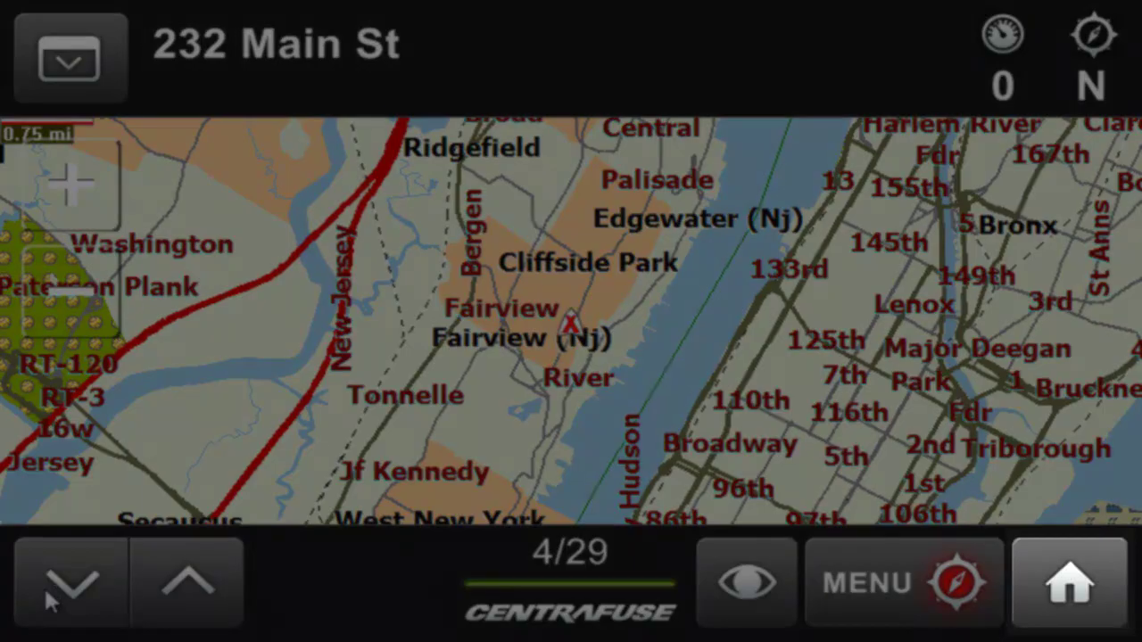
left_click(31, 589)
left_click(184, 602)
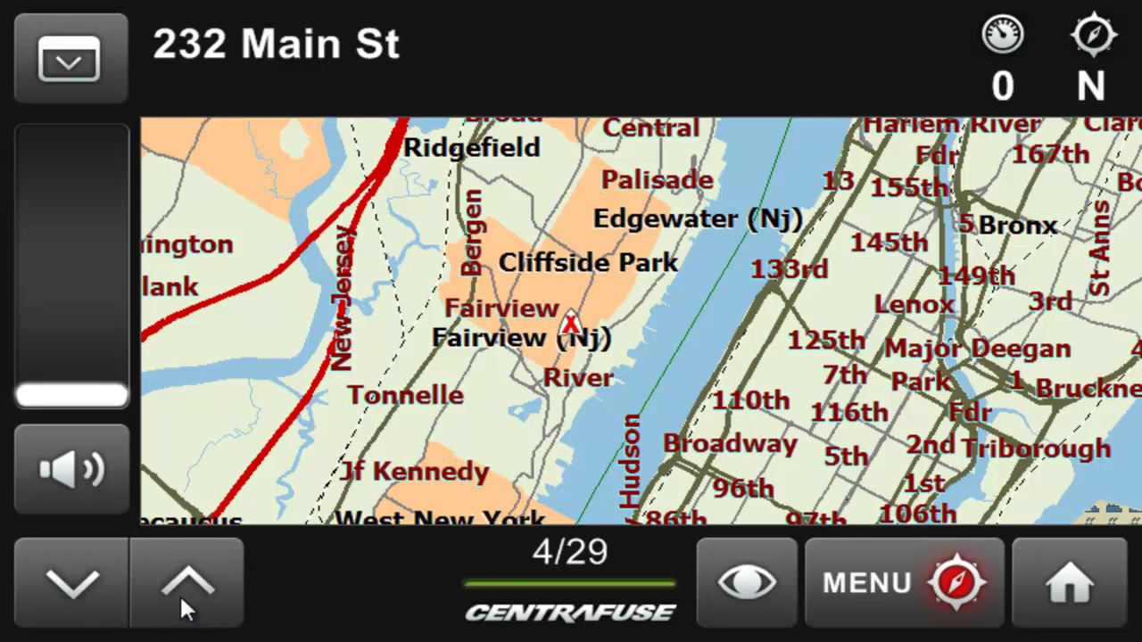
left_click(752, 578)
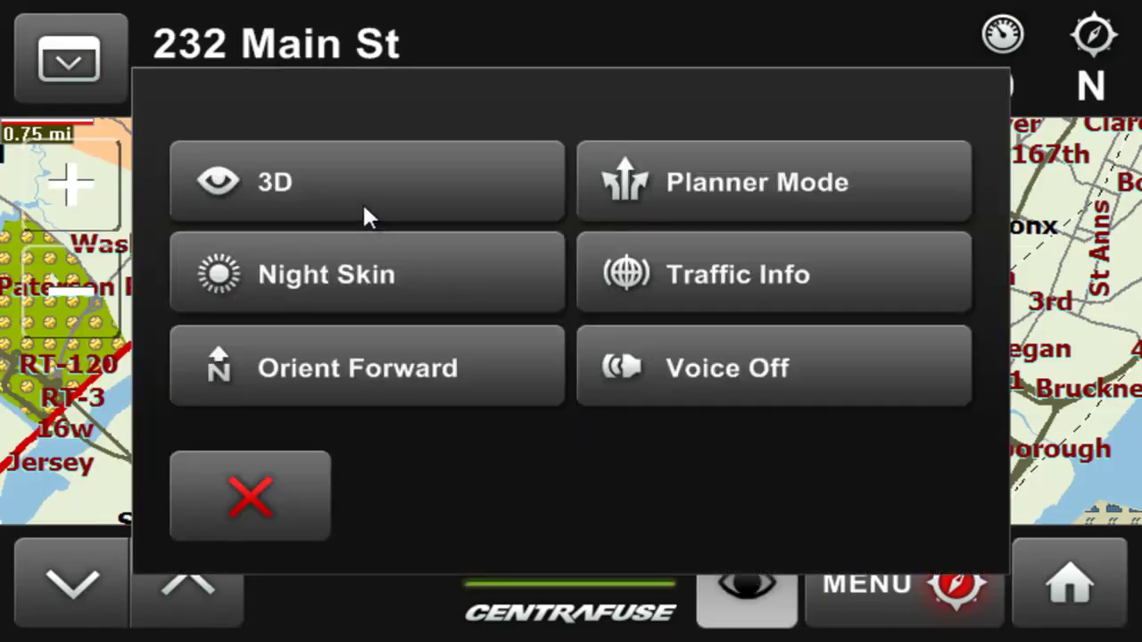
left_click(361, 195)
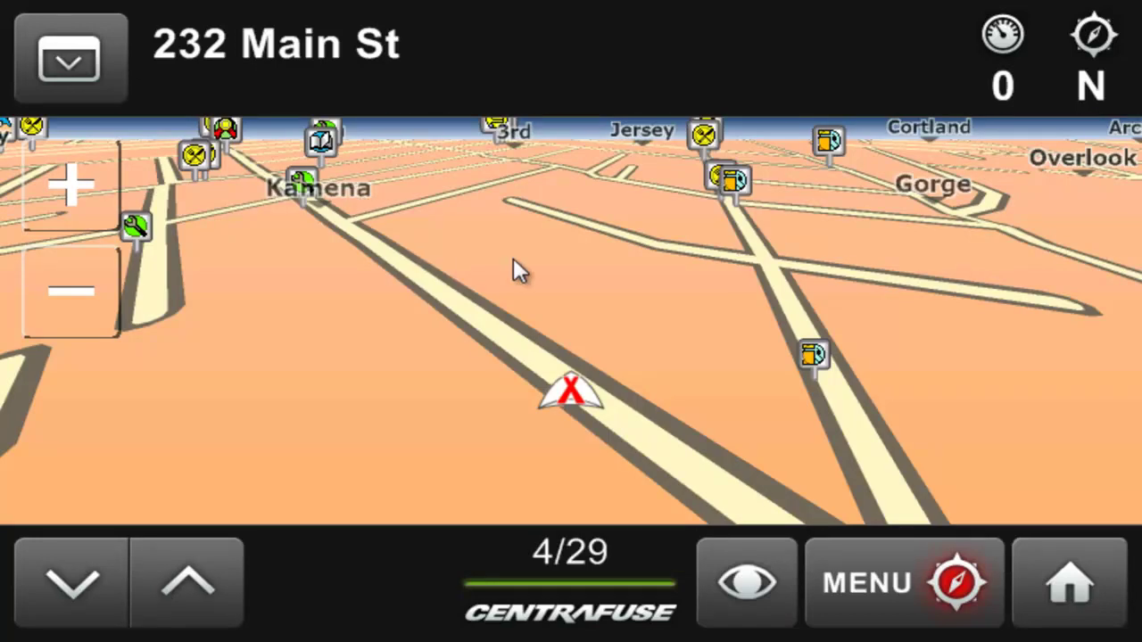
left_click(764, 581)
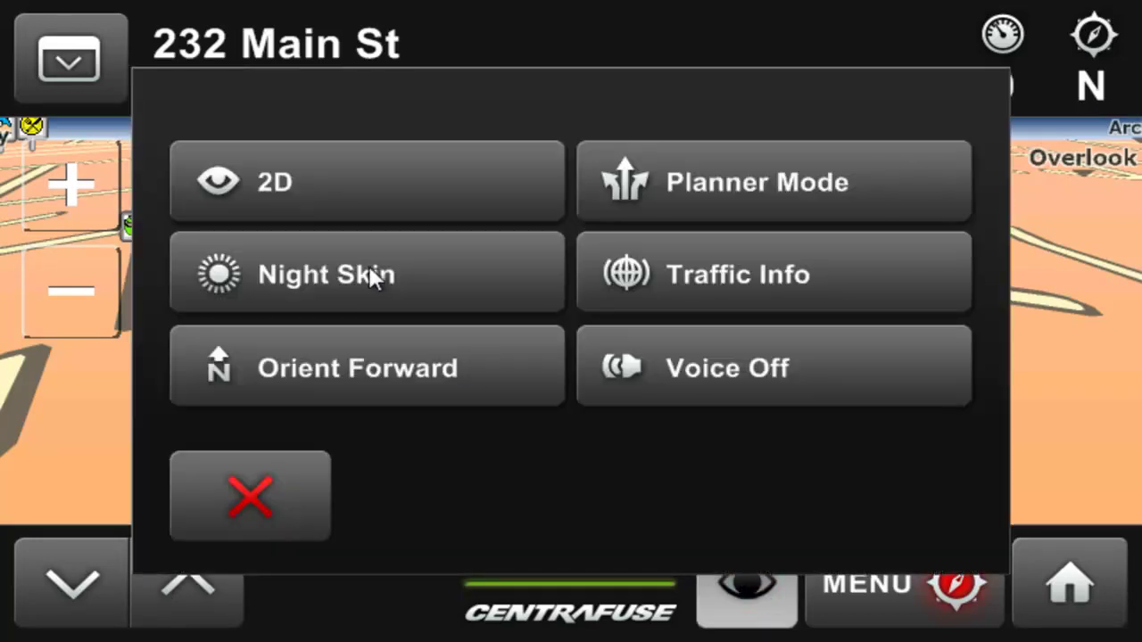
left_click(353, 194)
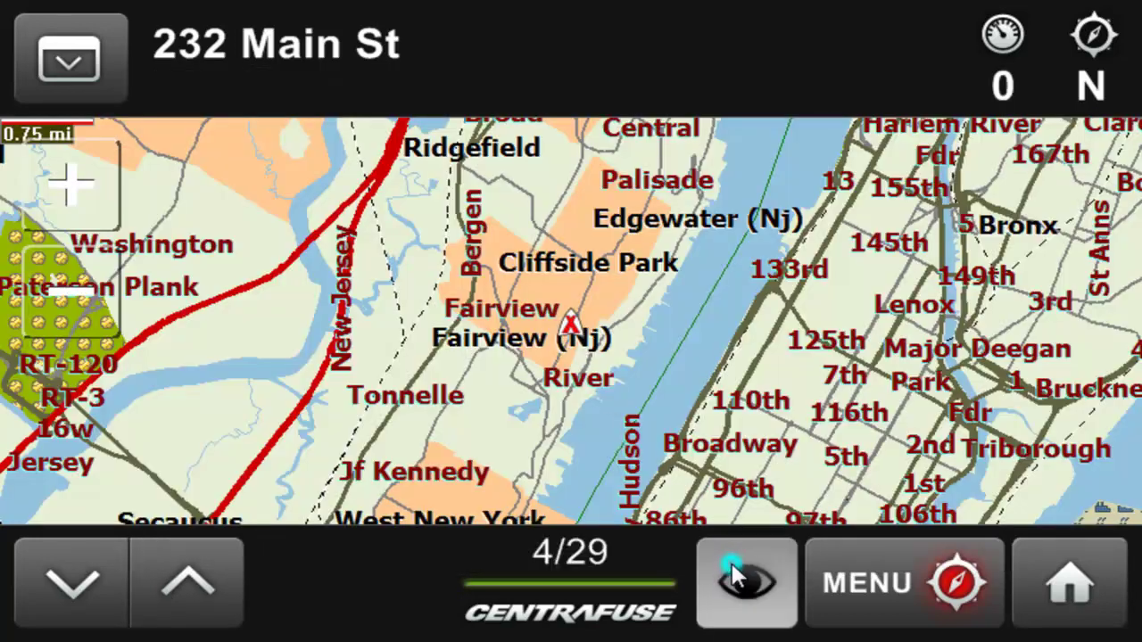
left_click(737, 575)
left_click(303, 276)
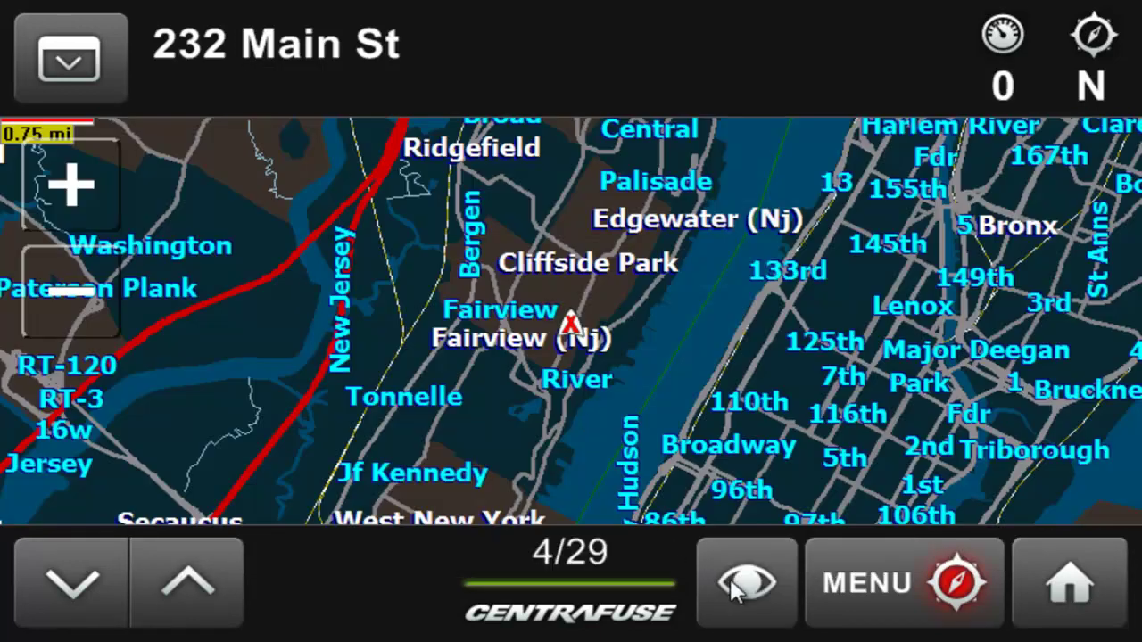
left_click(733, 584)
left_click(266, 255)
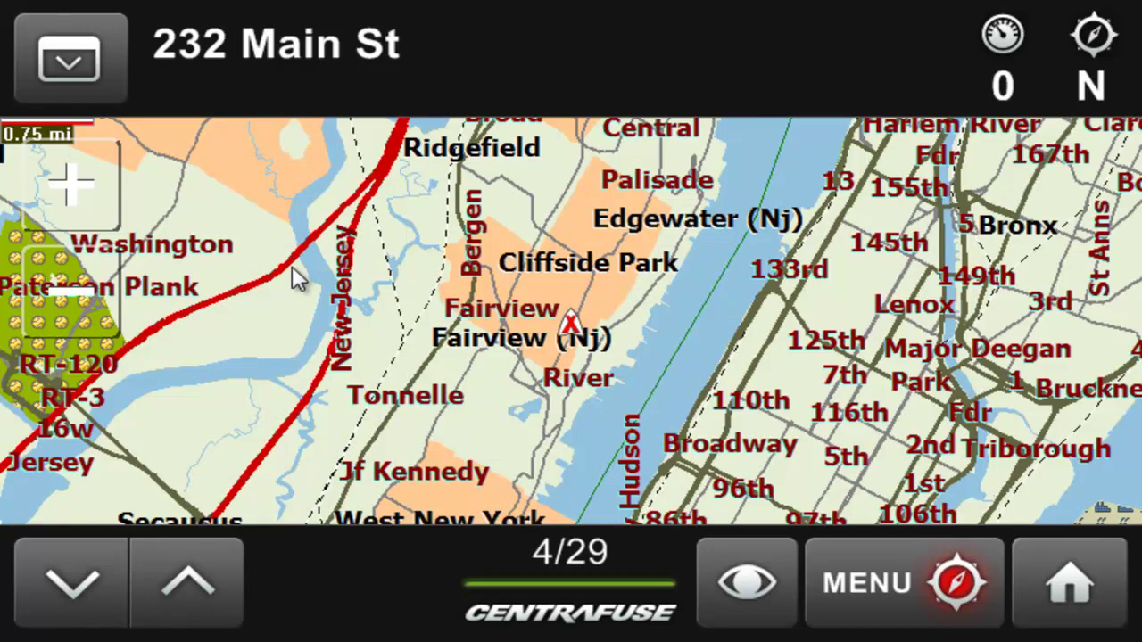
Open the navigation MENU, view page 2, return to page 1 and choose Home.
left_click(843, 564)
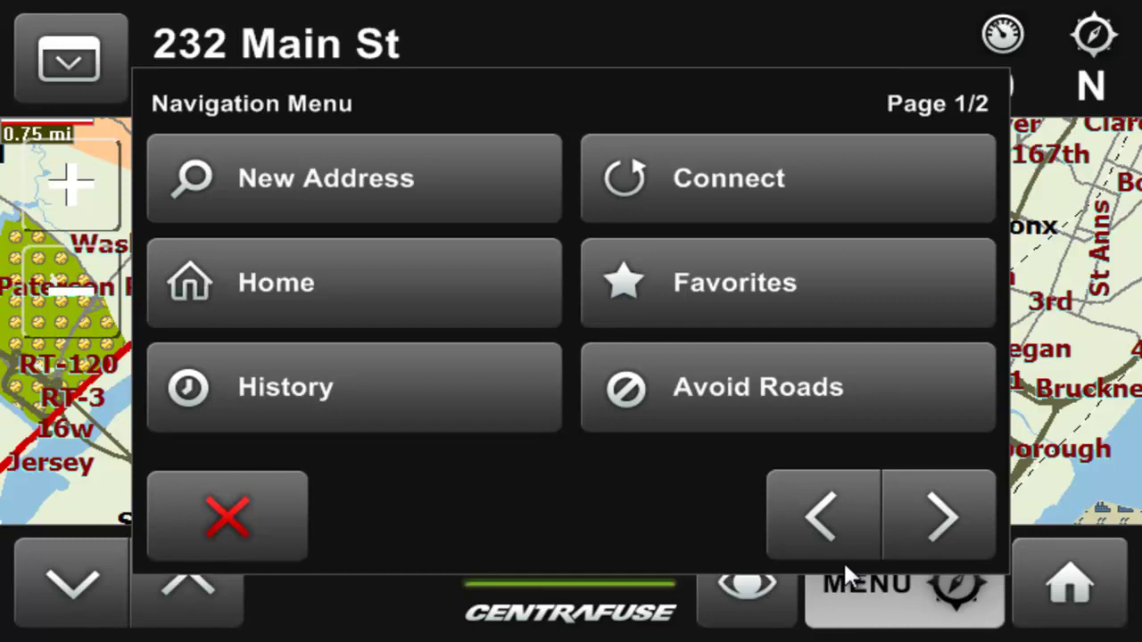
left_click(950, 513)
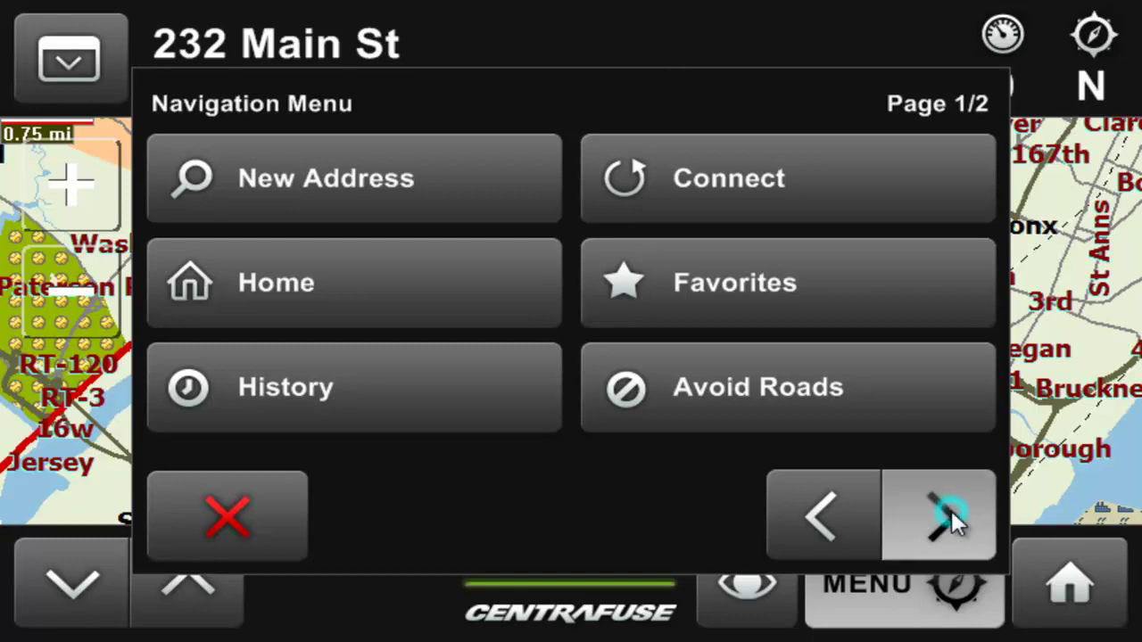
left_click(825, 523)
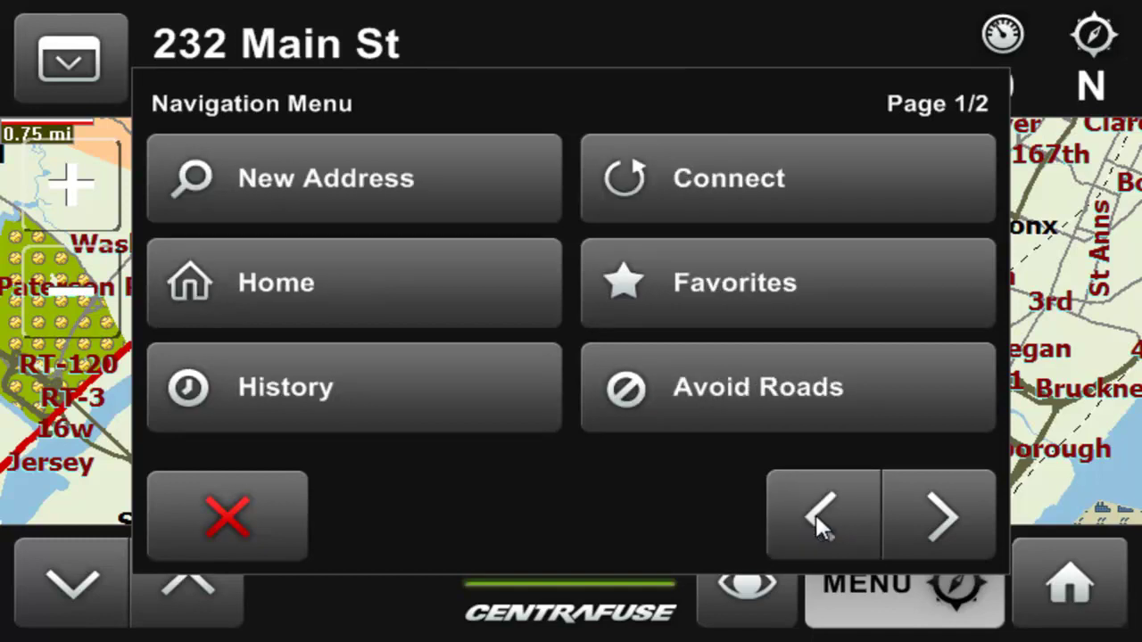
left_click(417, 314)
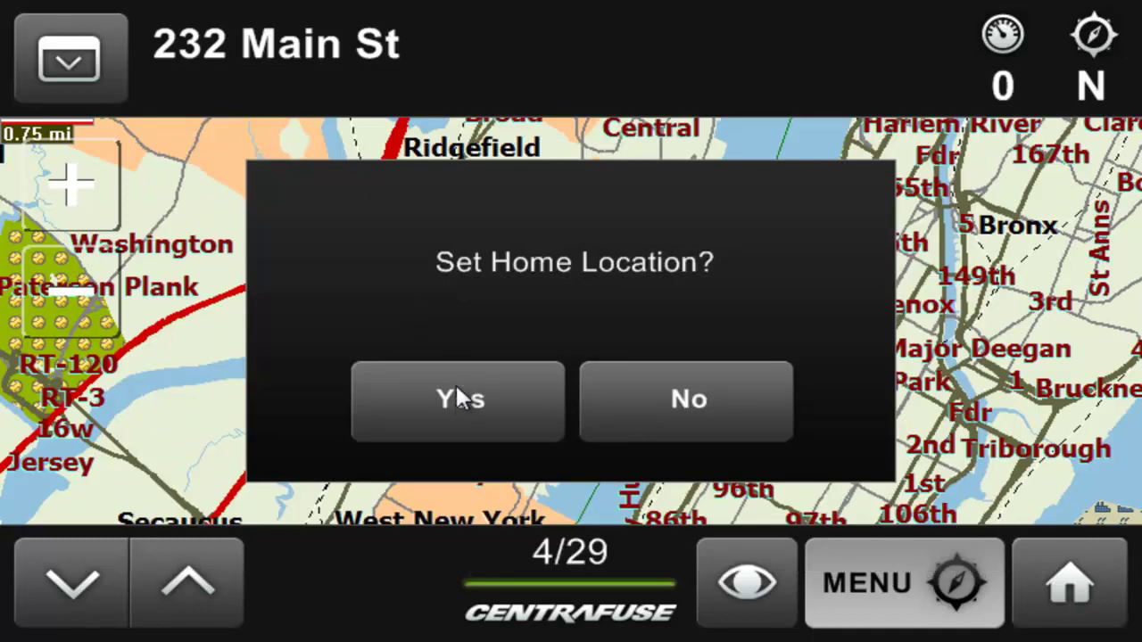
Confirm setting a new home and select New York as the city.
left_click(456, 392)
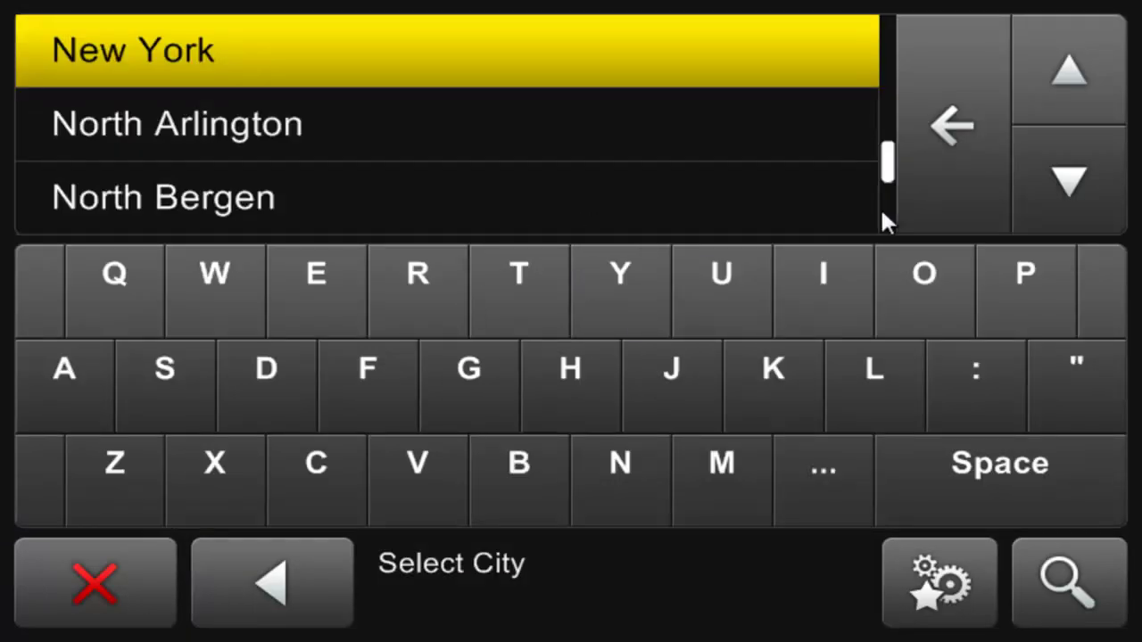
left_click(1055, 185)
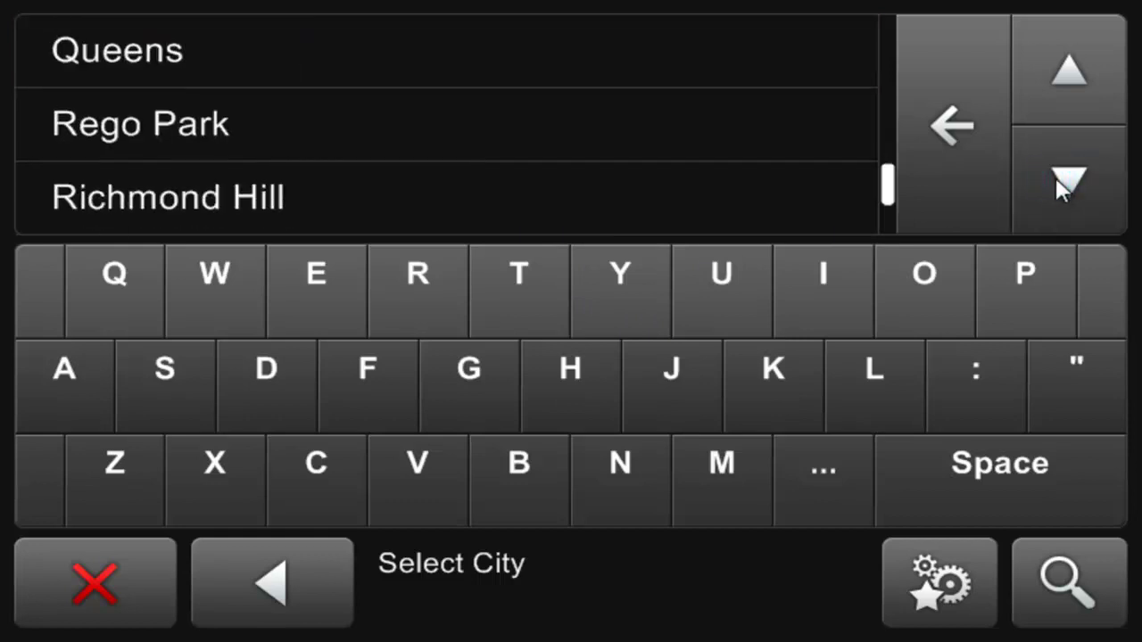
left_click(627, 474)
left_click(298, 276)
left_click(205, 282)
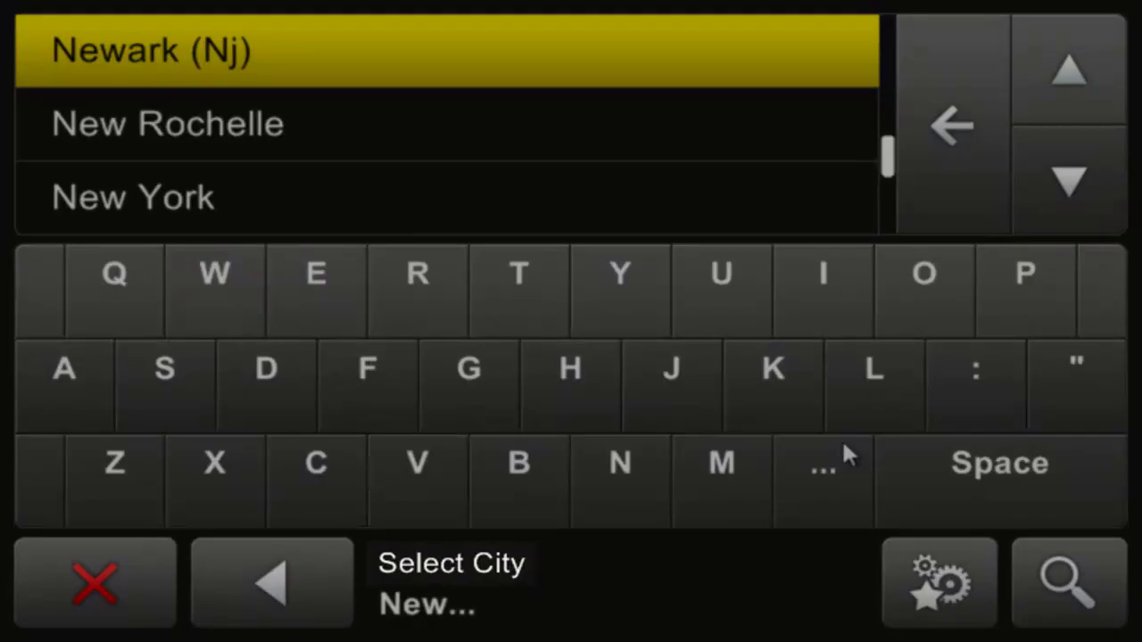
left_click(948, 464)
left_click(609, 297)
left_click(898, 283)
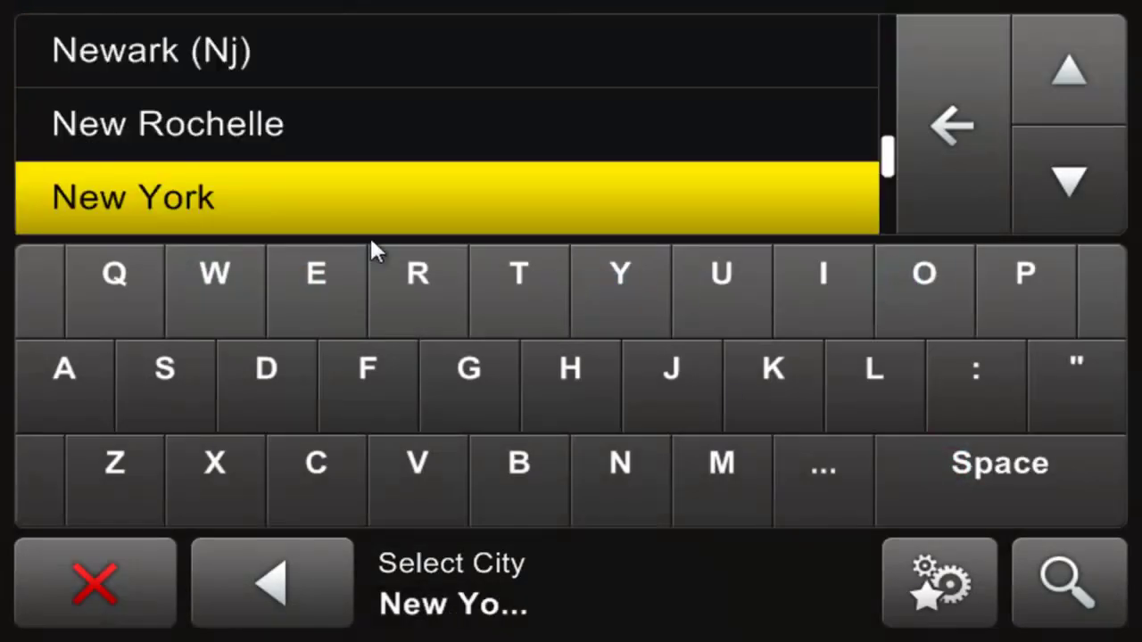
left_click(268, 197)
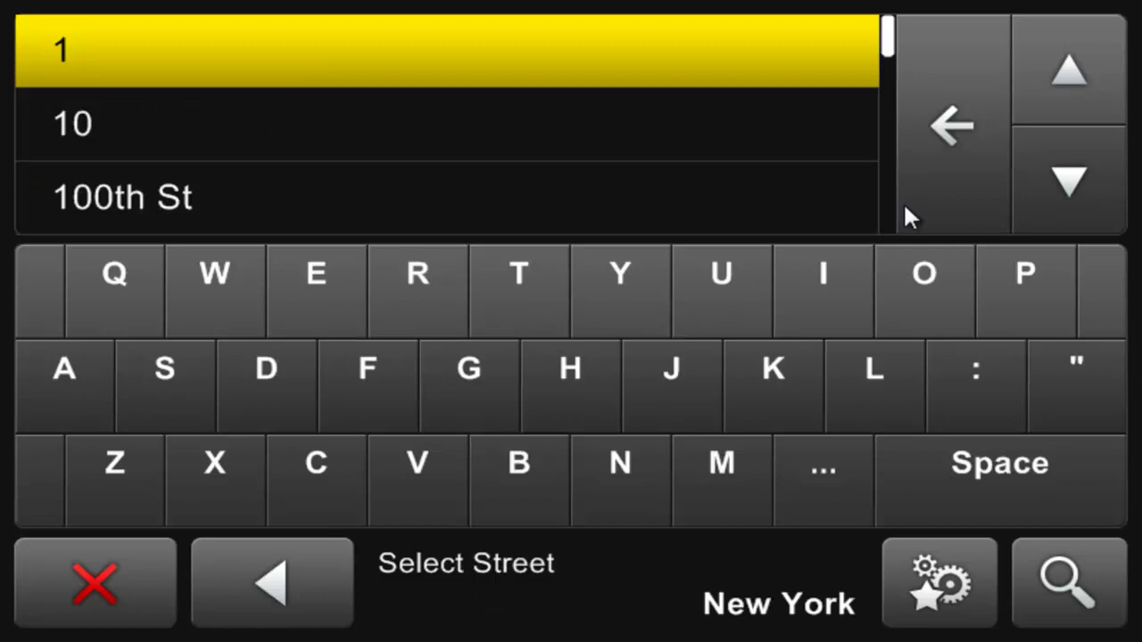
Choose Hale Ave, enter the house number and calculate the route.
left_click(586, 386)
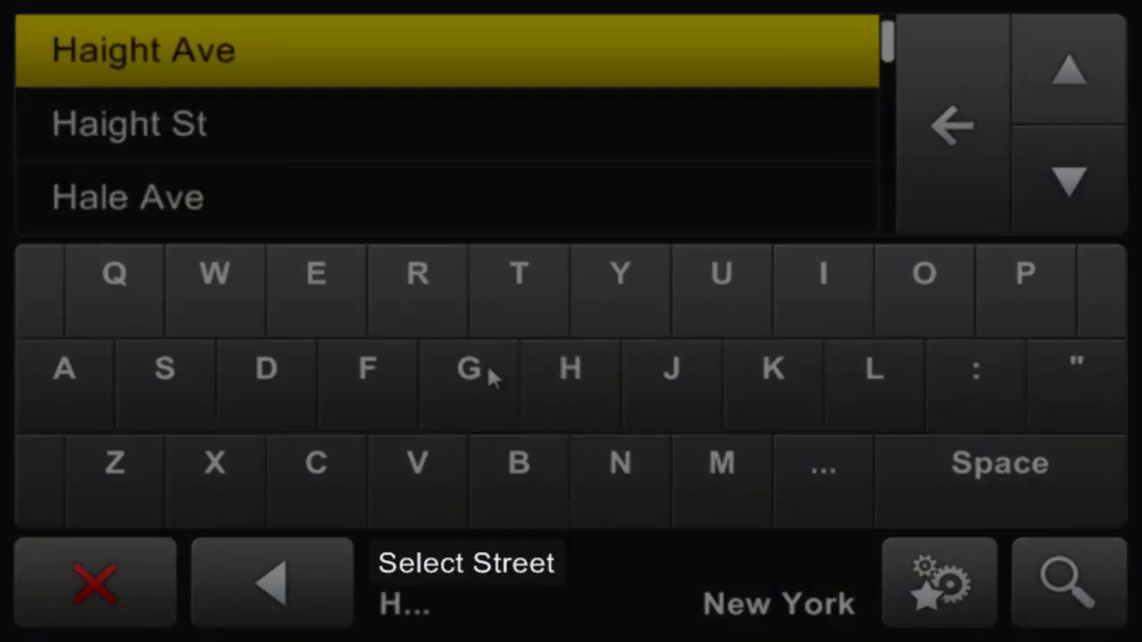
left_click(53, 408)
left_click(873, 406)
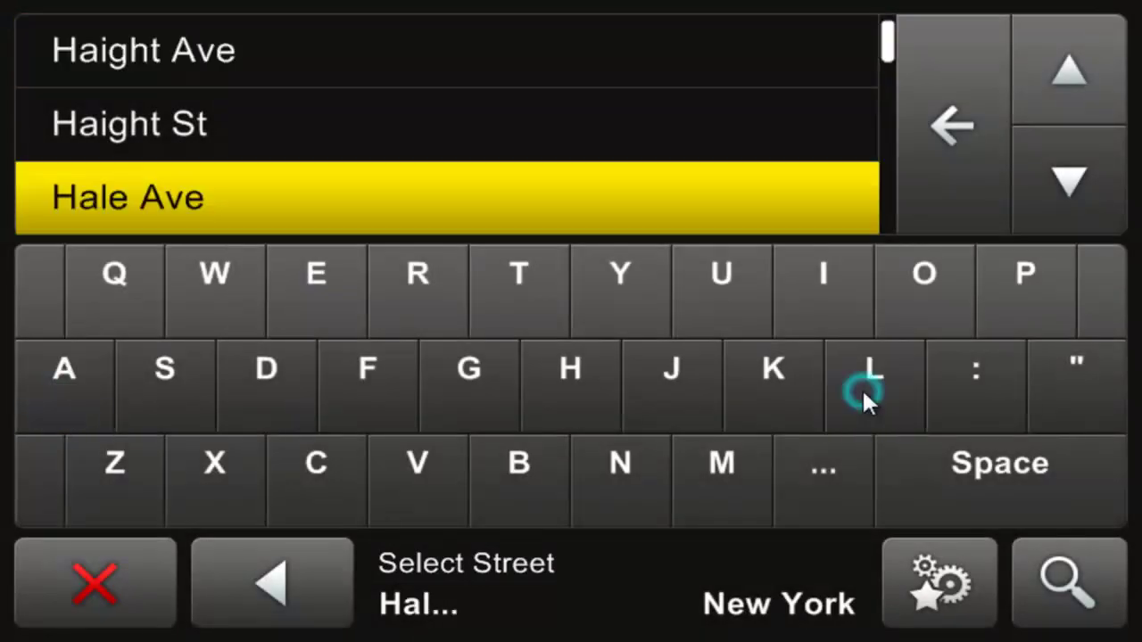
left_click(294, 296)
left_click(175, 202)
left_click(548, 278)
left_click(548, 279)
left_click(545, 184)
left_click(541, 380)
left_click(475, 578)
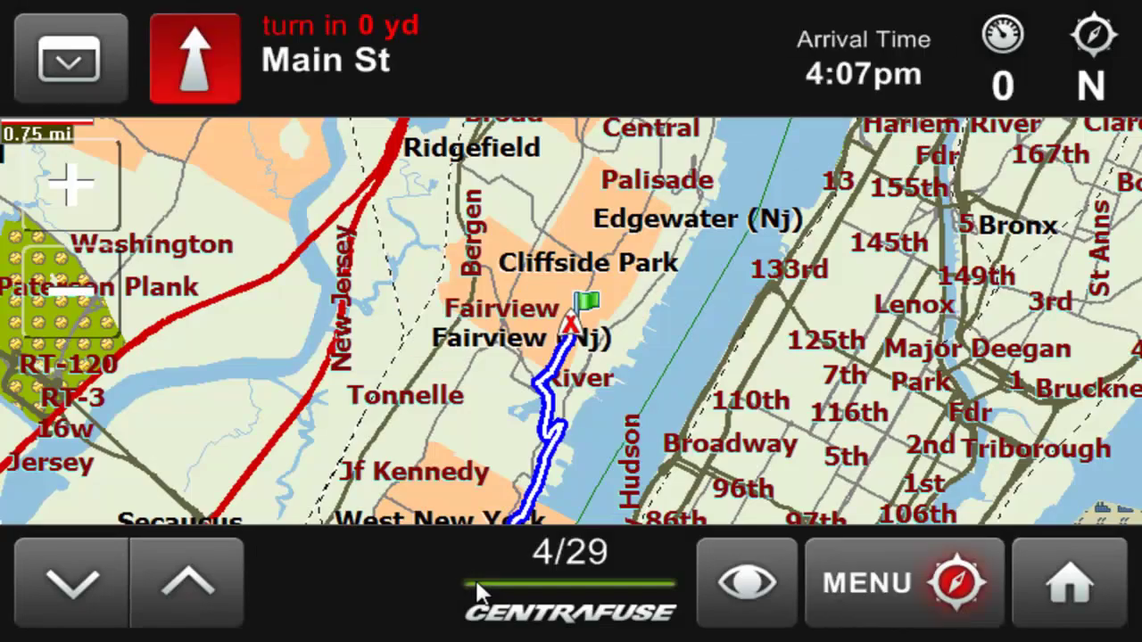
Cancel the route to home from the navigation menu and close the menu.
left_click(837, 589)
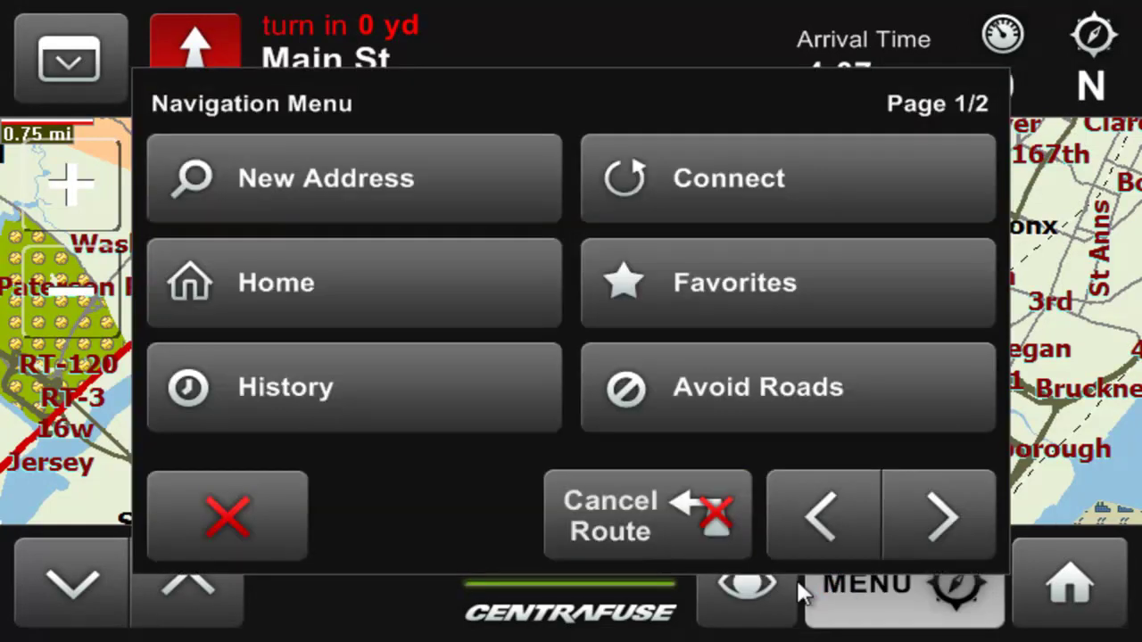
left_click(621, 502)
left_click(438, 400)
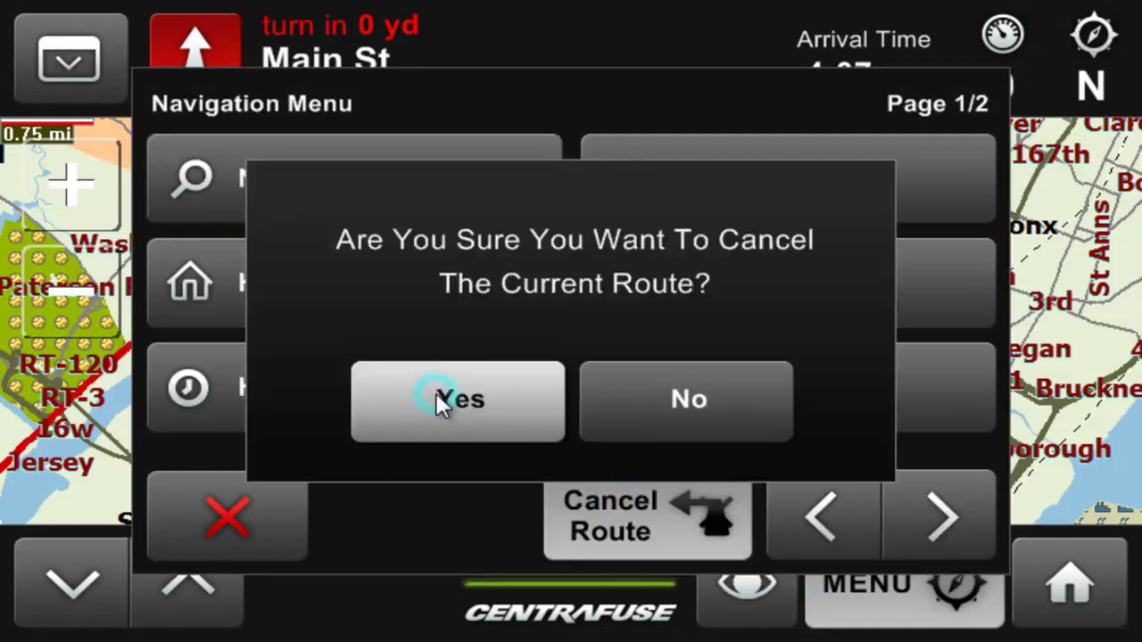
left_click(879, 587)
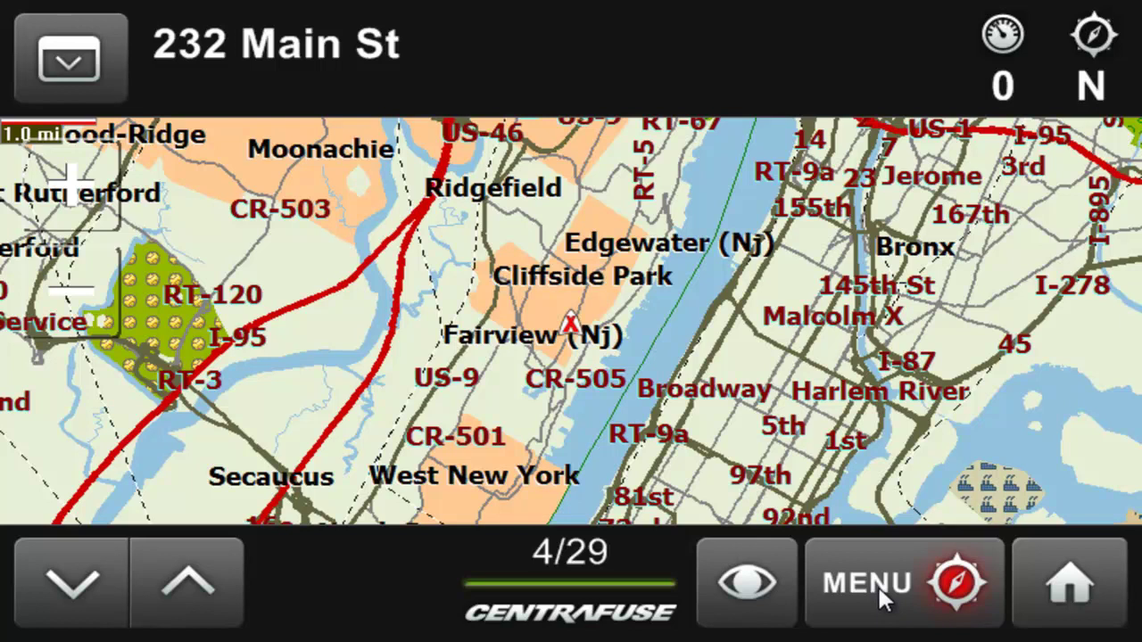
Start a new address entry using the street-then-city search method.
left_click(875, 585)
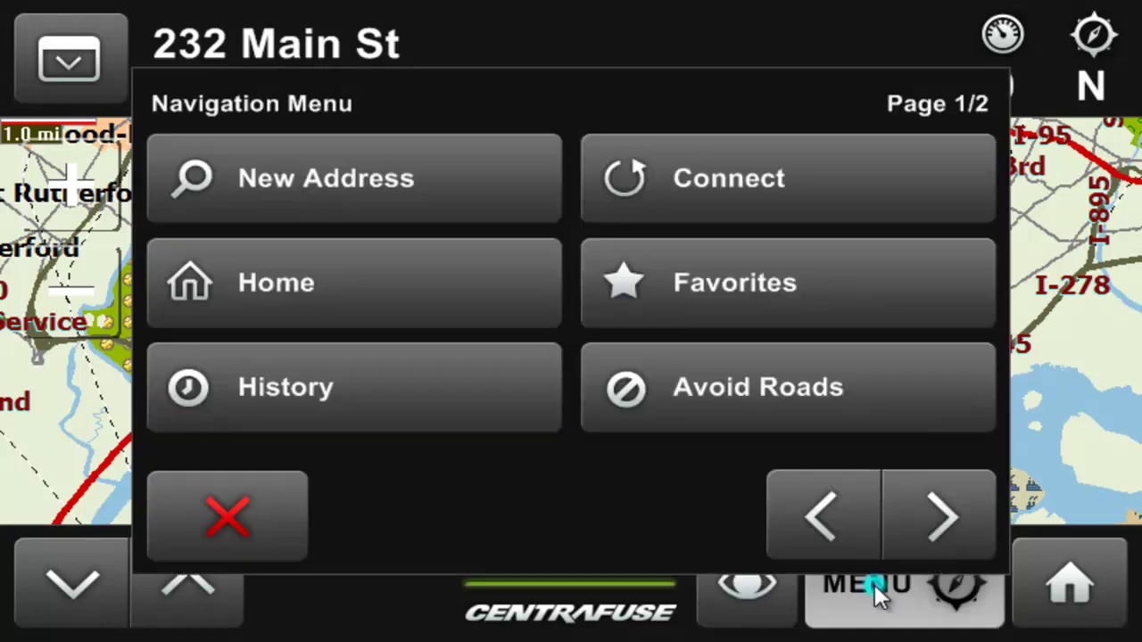
left_click(245, 194)
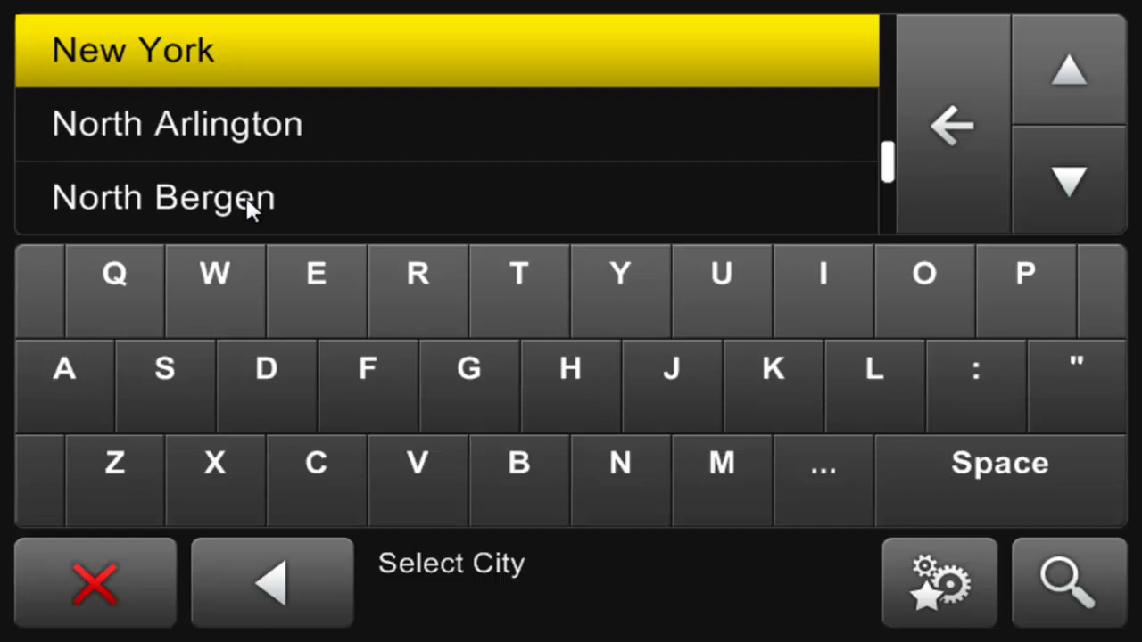
left_click(268, 616)
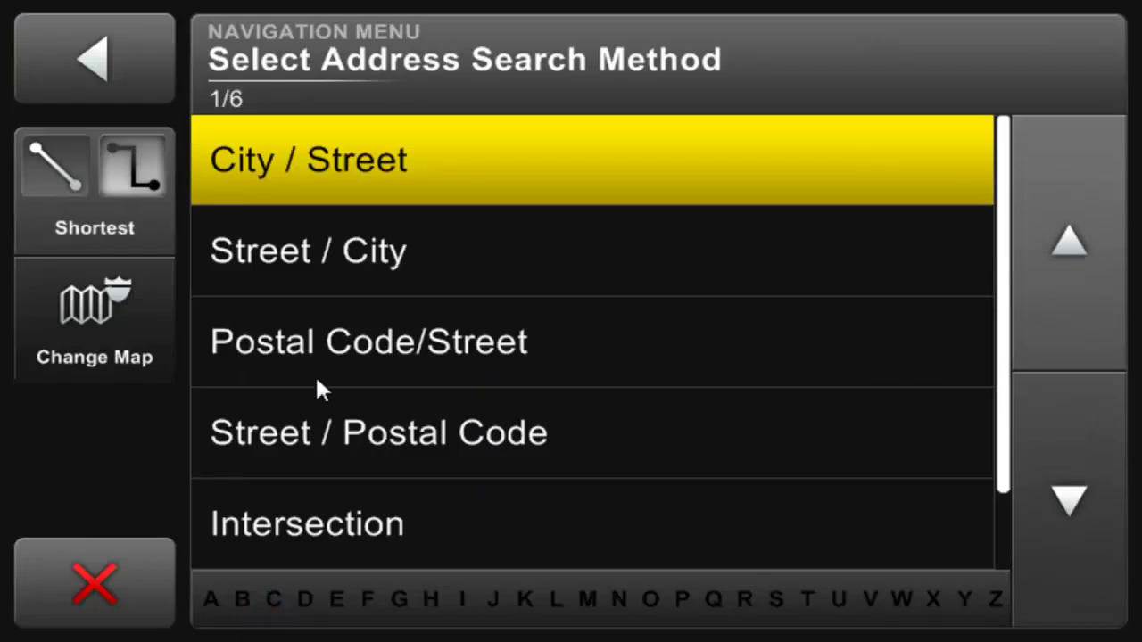
left_click(297, 273)
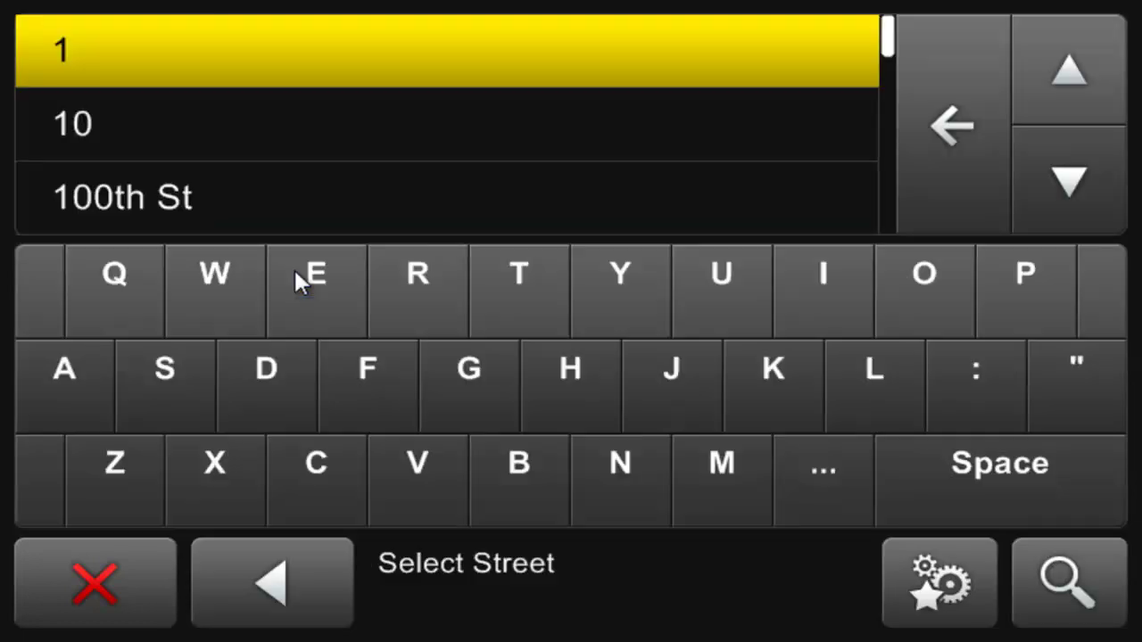
Spell Gail and select Gail Pl as the street.
left_click(465, 393)
left_click(45, 374)
left_click(823, 286)
left_click(894, 368)
left_click(395, 162)
left_click(282, 191)
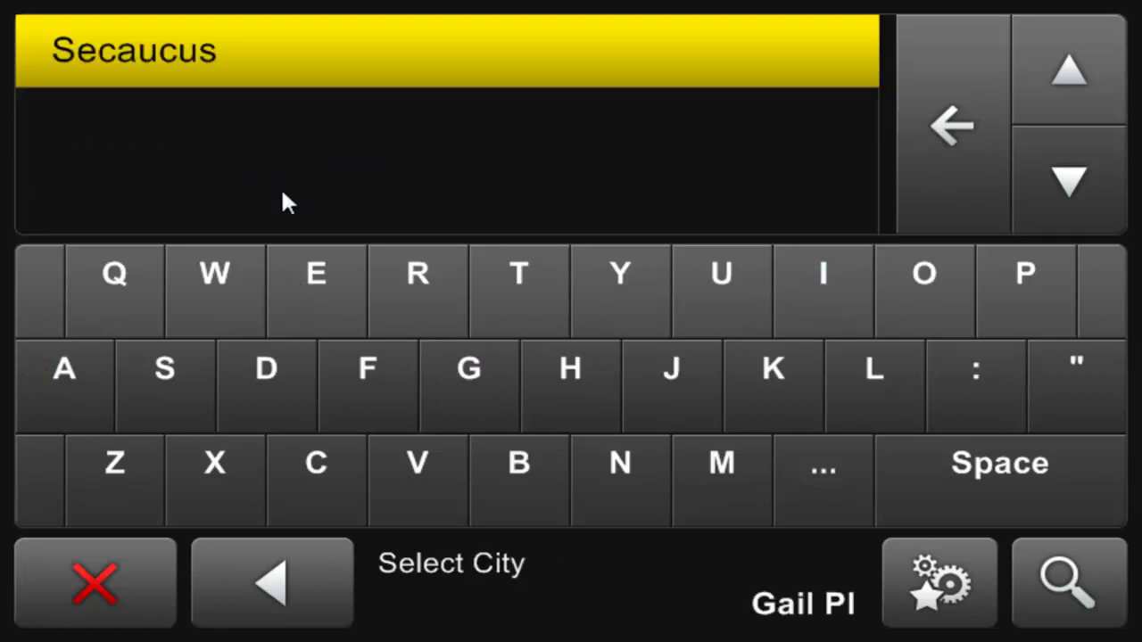
Choose Secaucus, enter the house number and start routing.
left_click(123, 49)
left_click(327, 263)
double_click(384, 288)
left_click(446, 589)
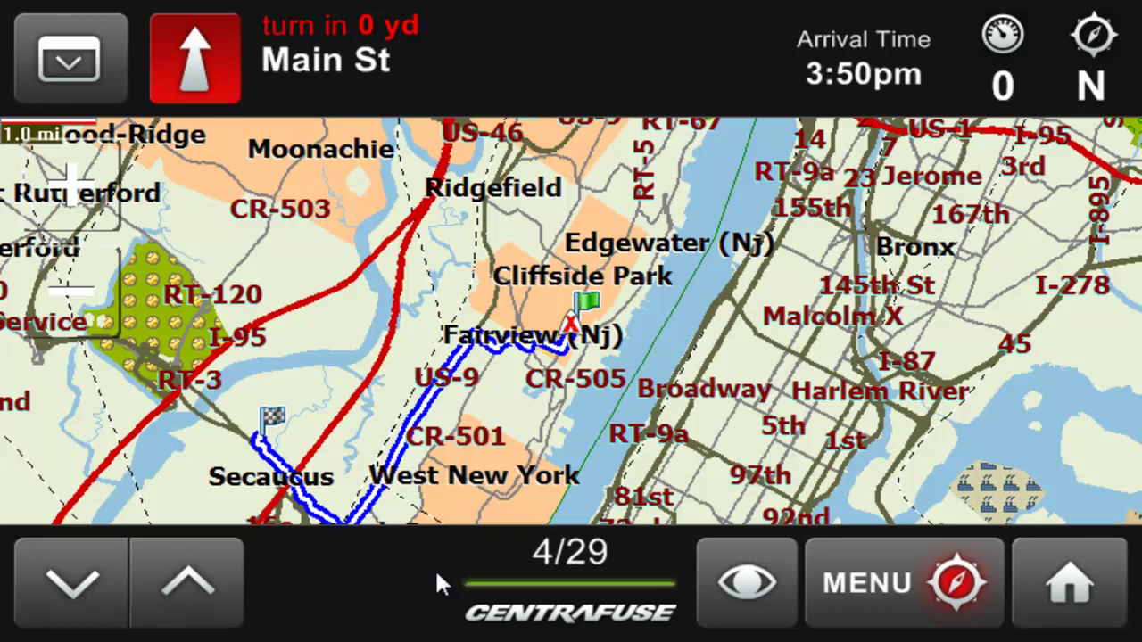
left_click(864, 53)
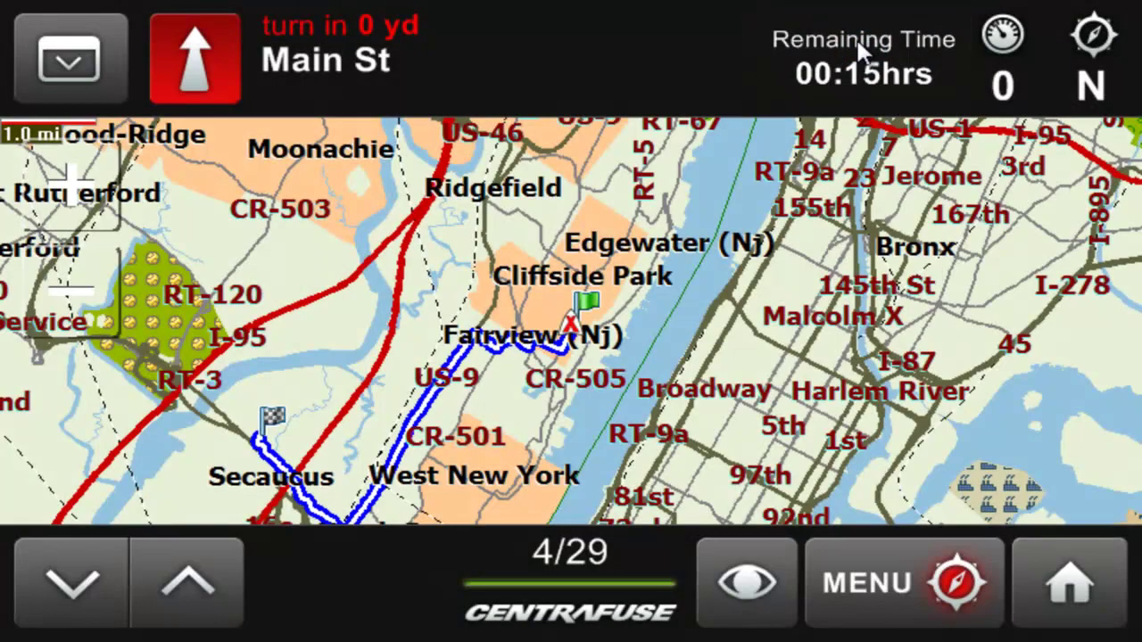
left_click(857, 36)
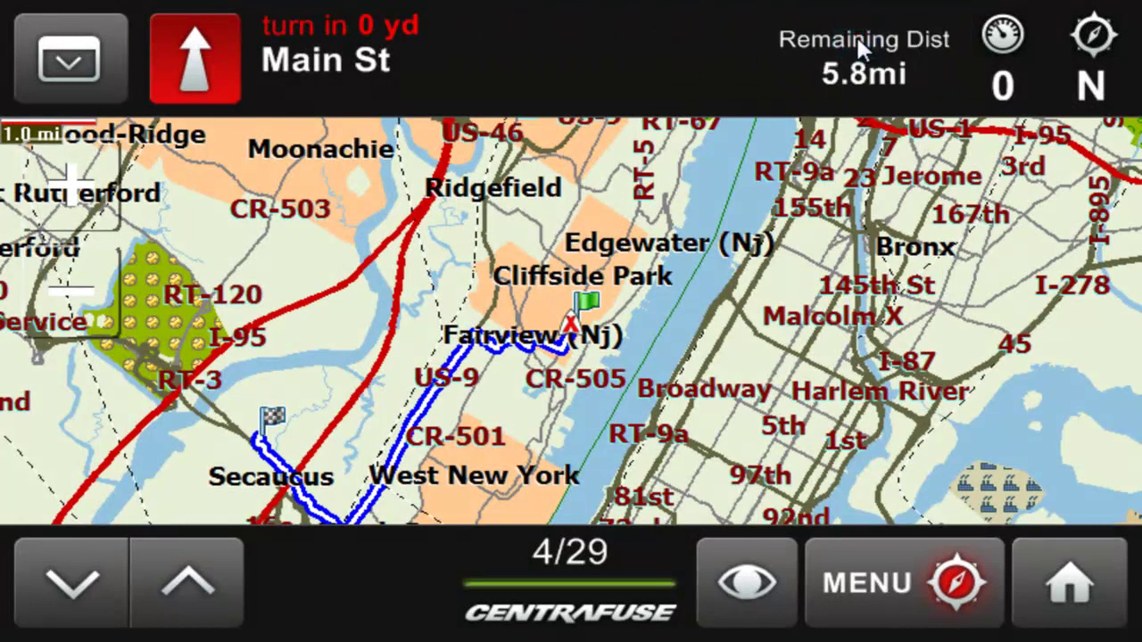
left_click(856, 41)
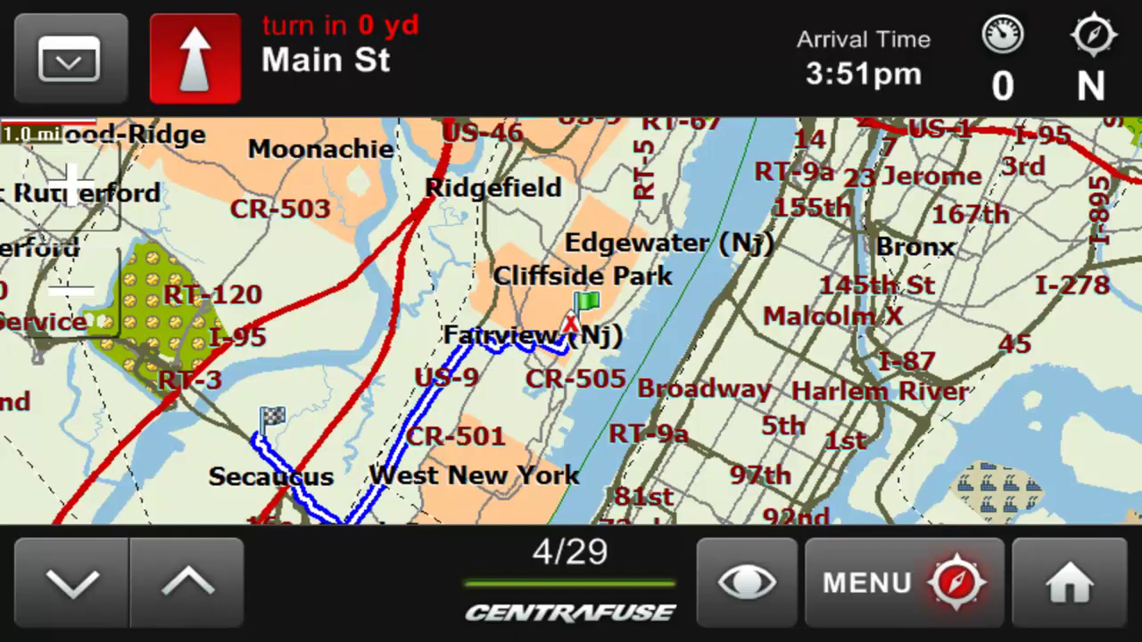
left_click(212, 61)
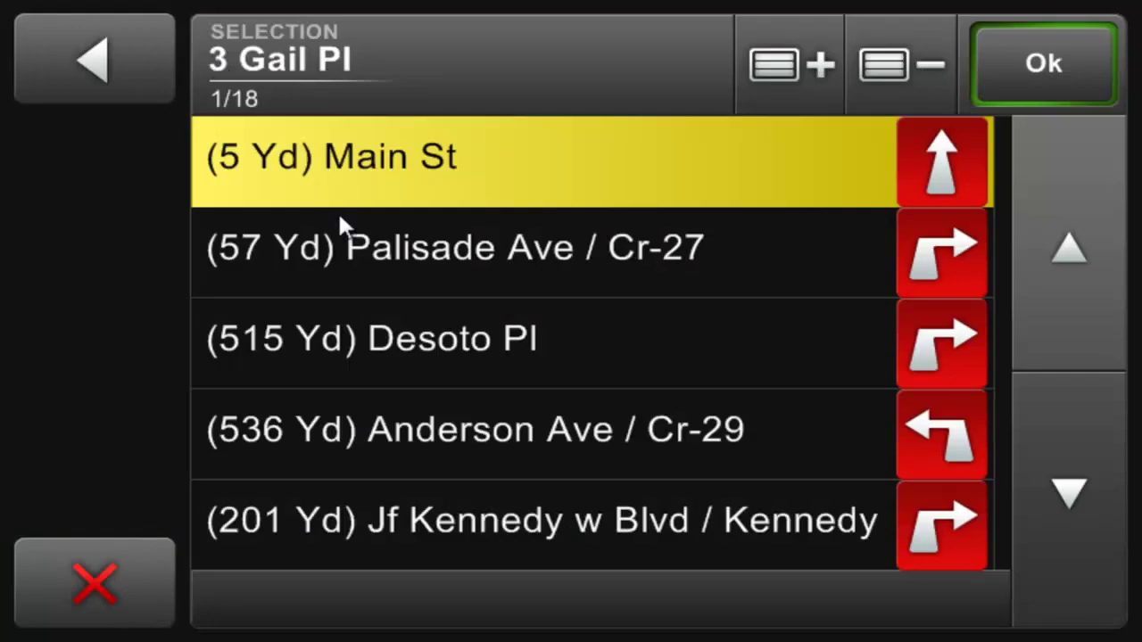
left_click(1049, 520)
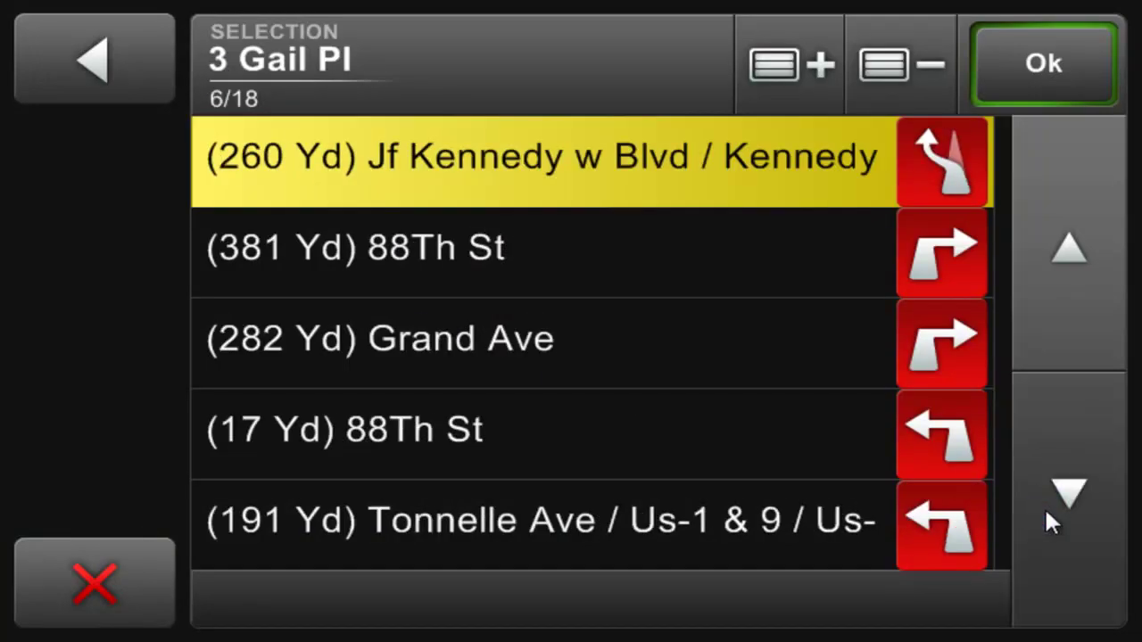
left_click(1045, 507)
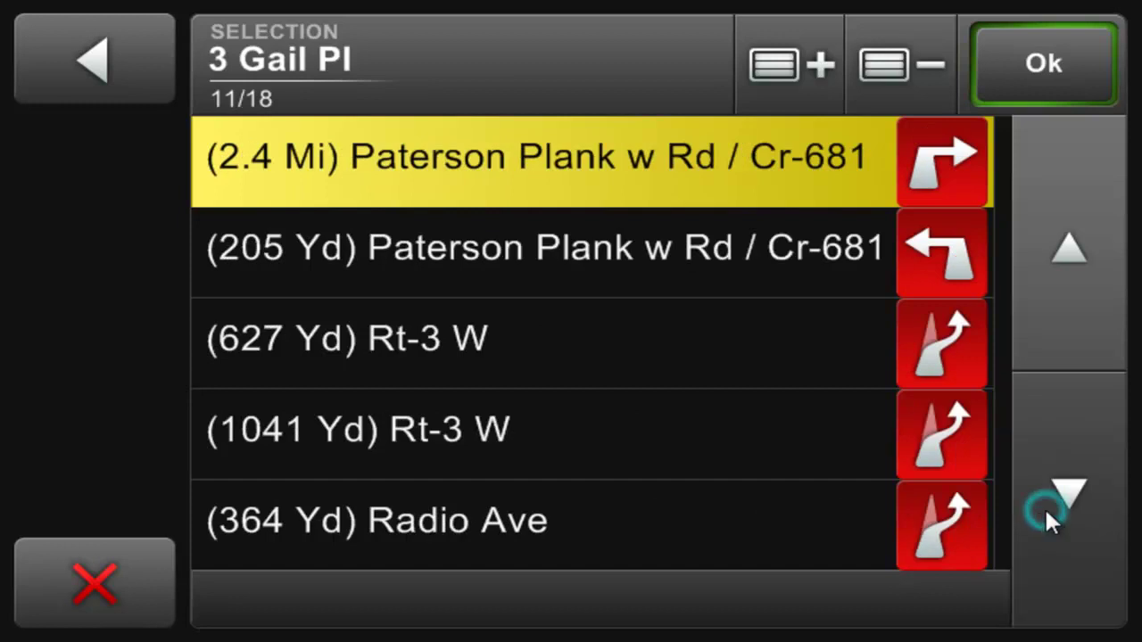
left_click(154, 580)
left_click(903, 616)
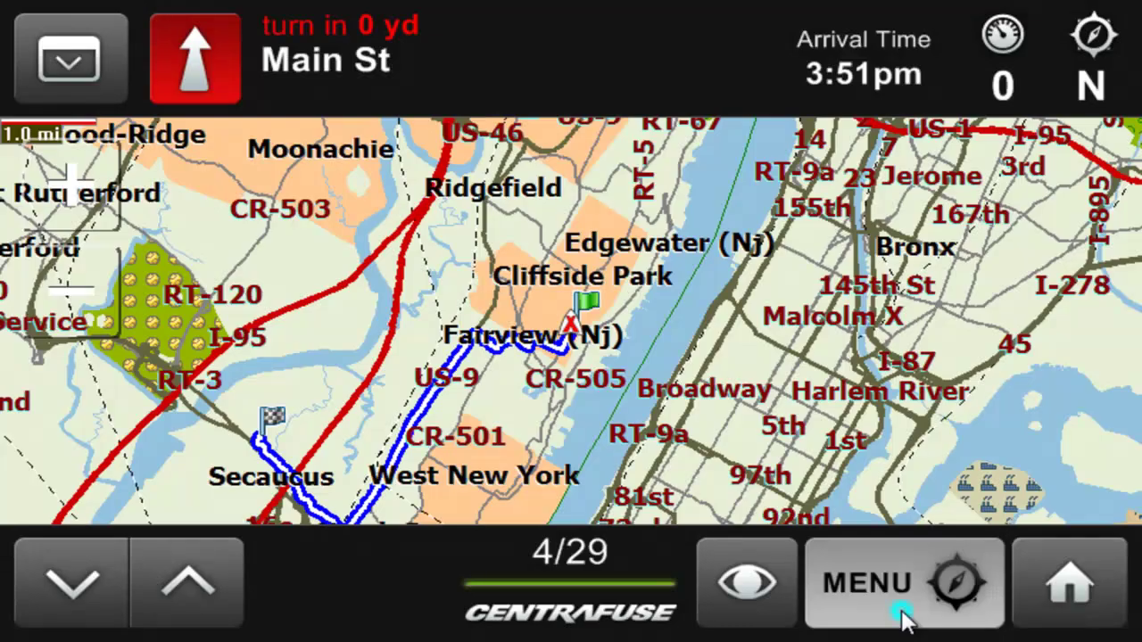
Cancel the Gail Pl route, then open More Poi's from menu page 2.
left_click(612, 520)
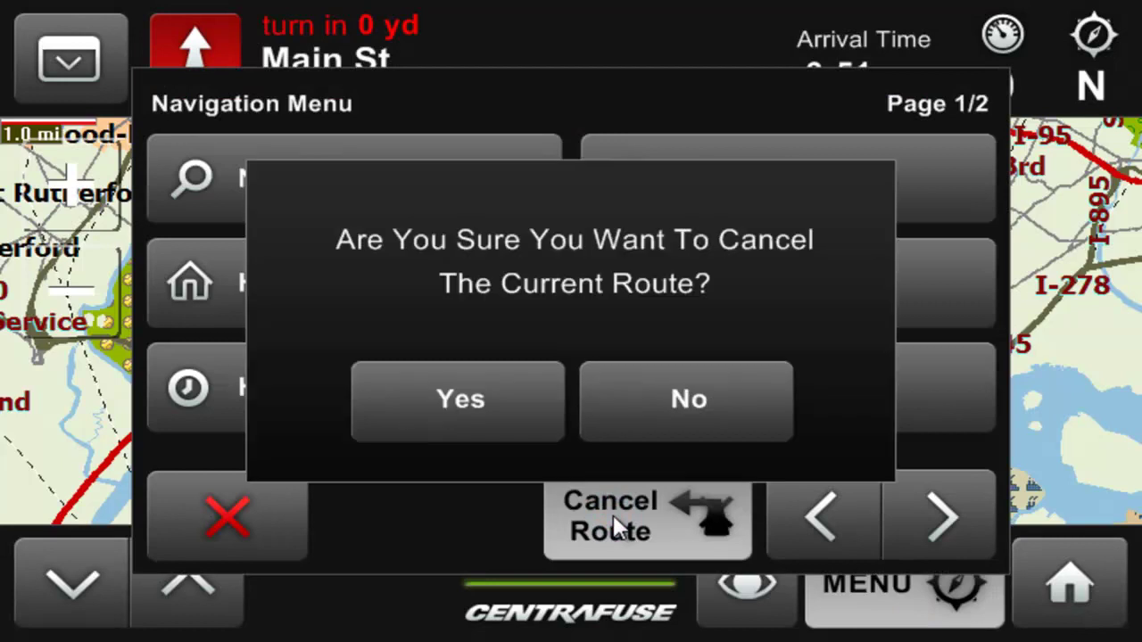
left_click(473, 413)
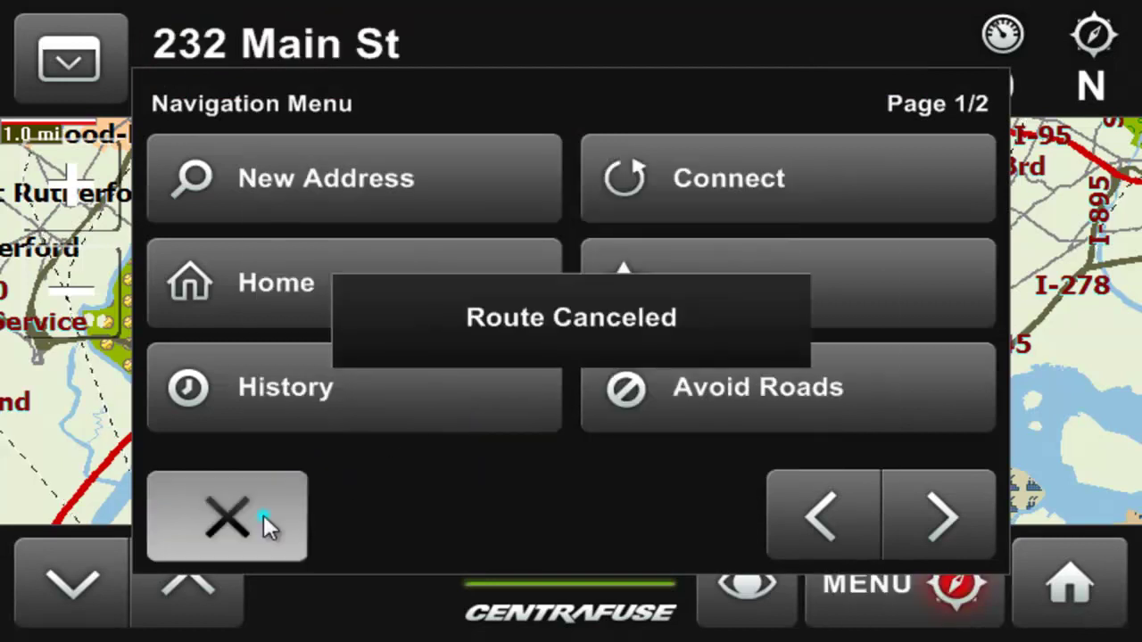
left_click(264, 519)
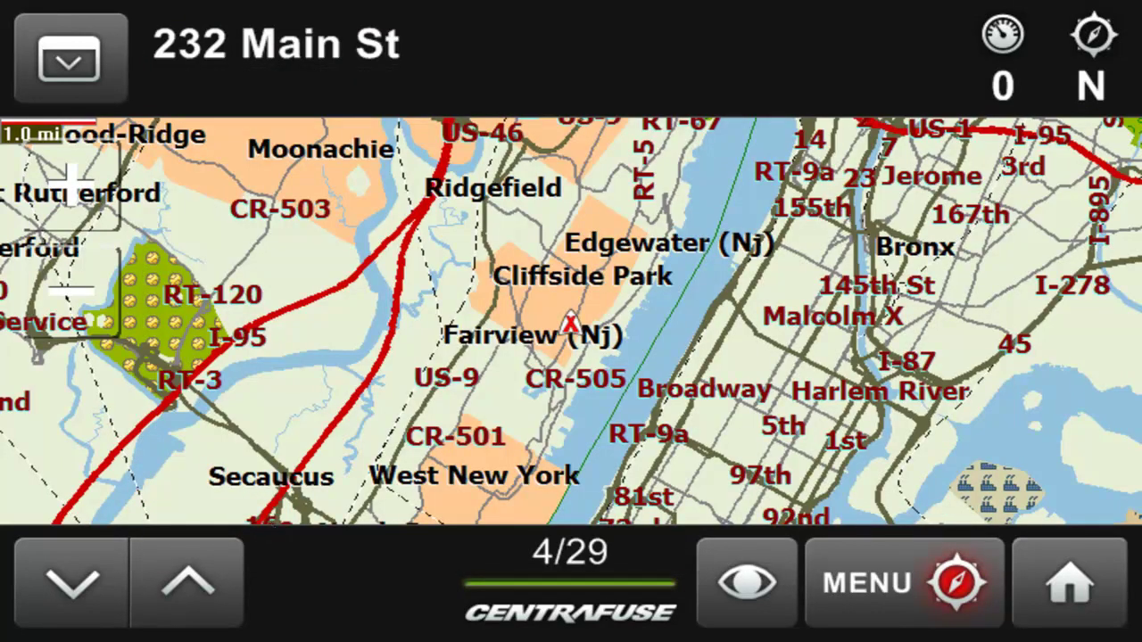
left_click(874, 611)
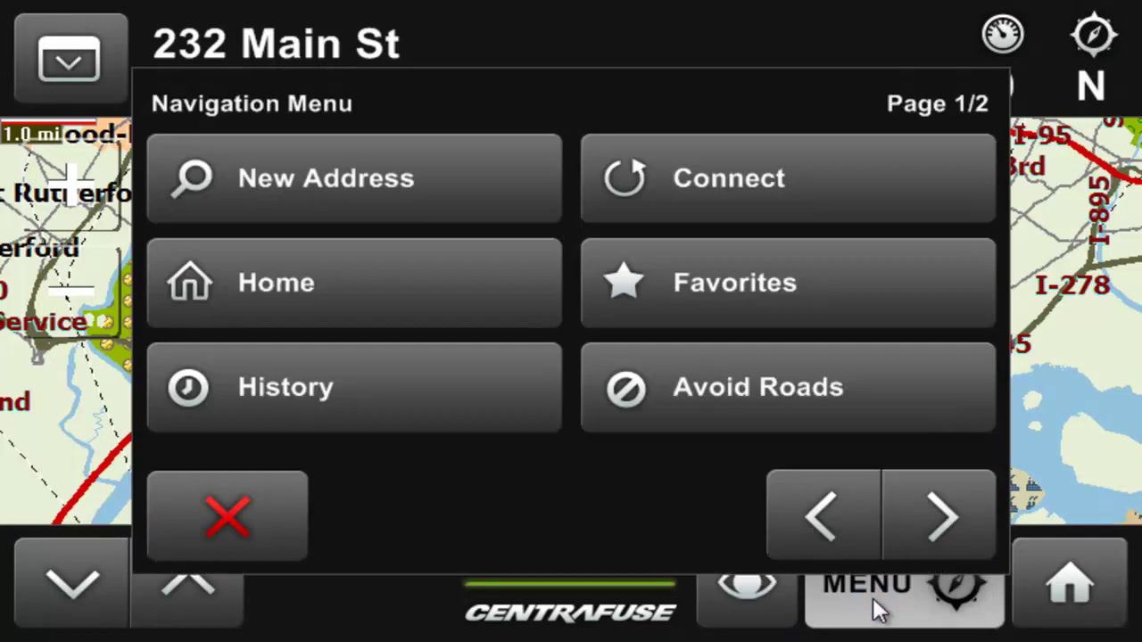
left_click(939, 516)
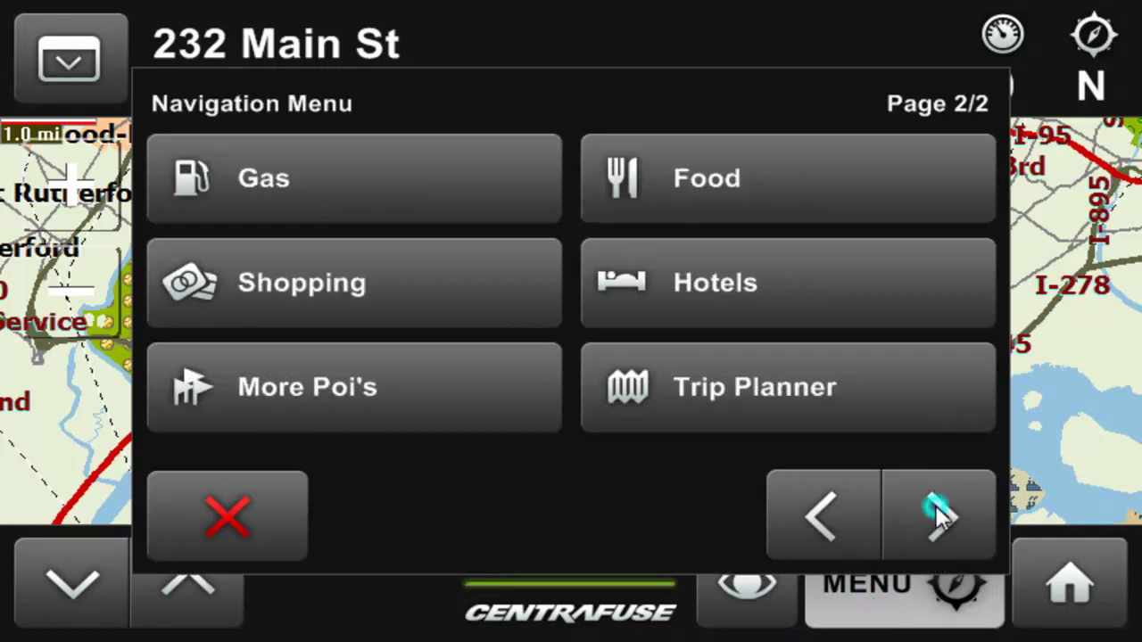
left_click(430, 394)
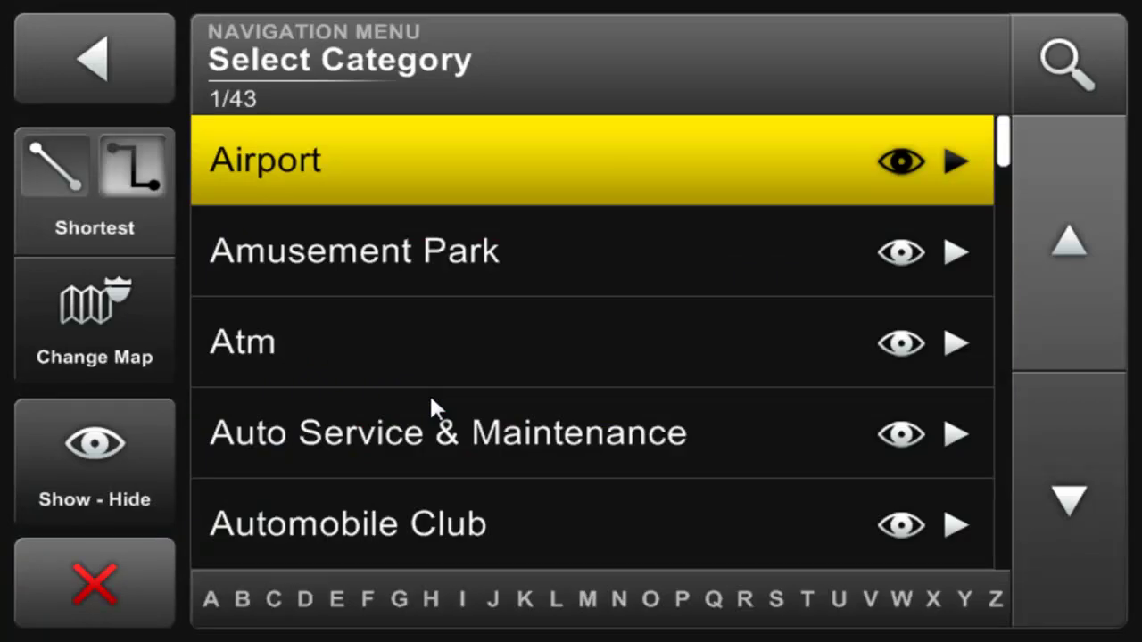
Turn on Show - Hide and hide Airport, Amusement Park, Atm, Auto Service and Automobile Club.
left_click(1058, 505)
left_click(1058, 505)
left_click(1058, 506)
left_click(1059, 505)
left_click(1058, 506)
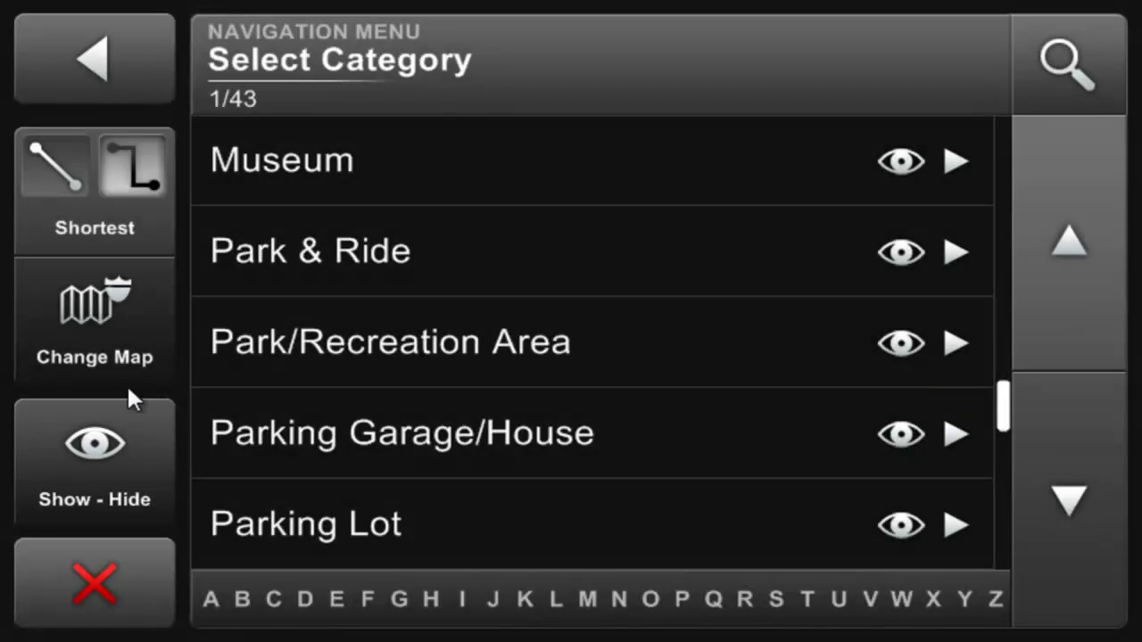
left_click(104, 457)
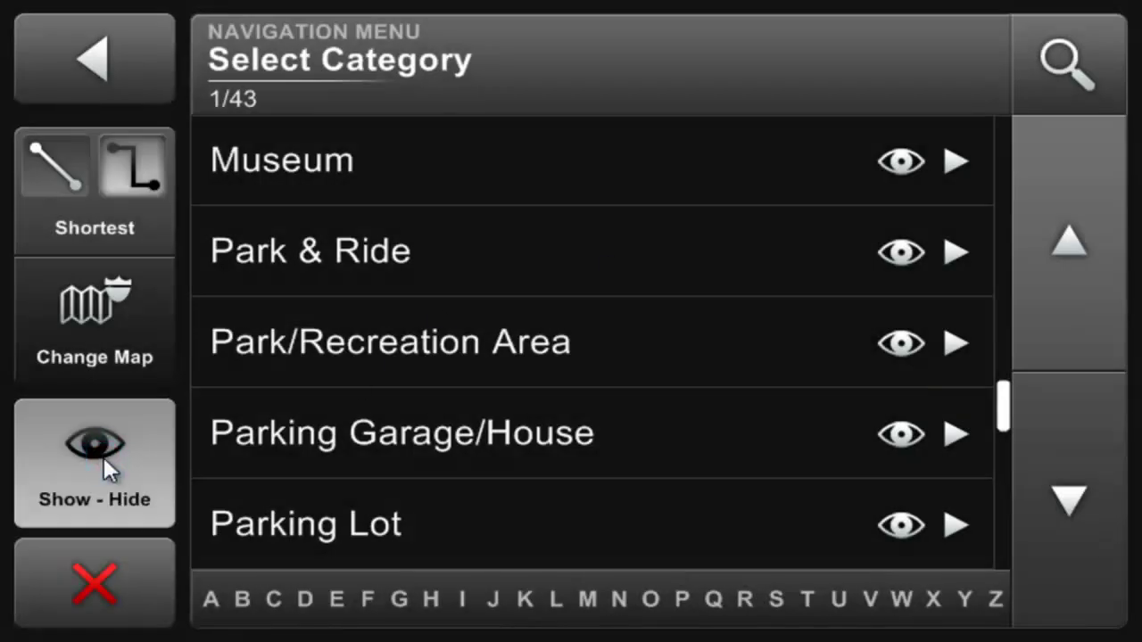
left_click(631, 165)
left_click(666, 255)
left_click(664, 348)
left_click(696, 435)
left_click(722, 526)
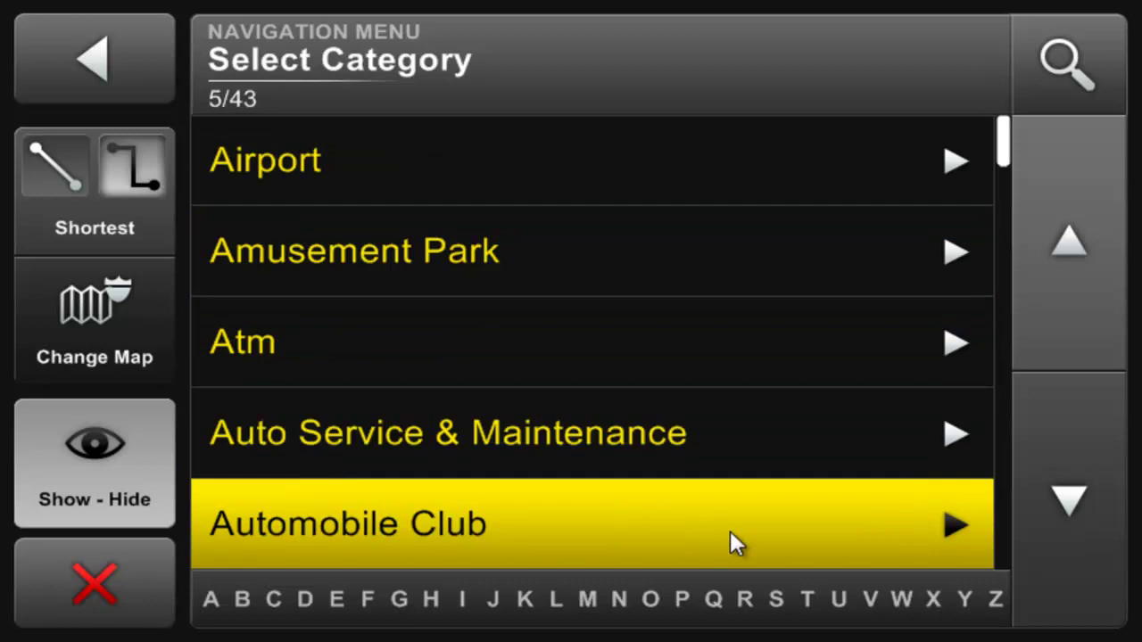
Hide Tourist Attraction, Tourist Information, Train Station, Sports Complex and Winery.
left_click(546, 600)
left_click_drag(546, 602, 812, 600)
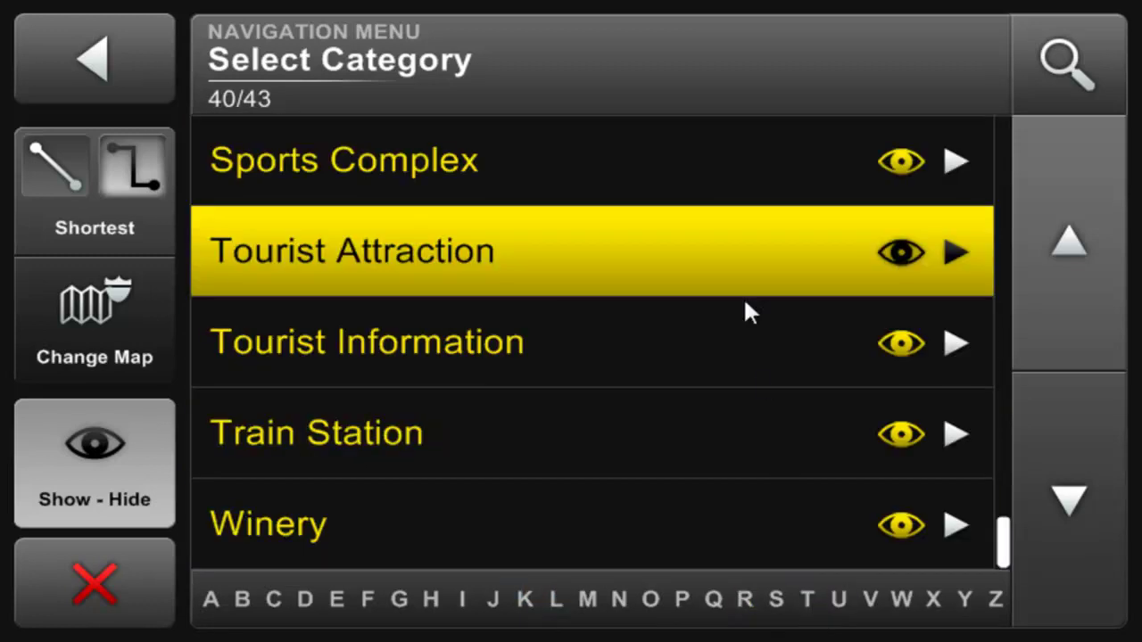
left_click(867, 254)
left_click(851, 345)
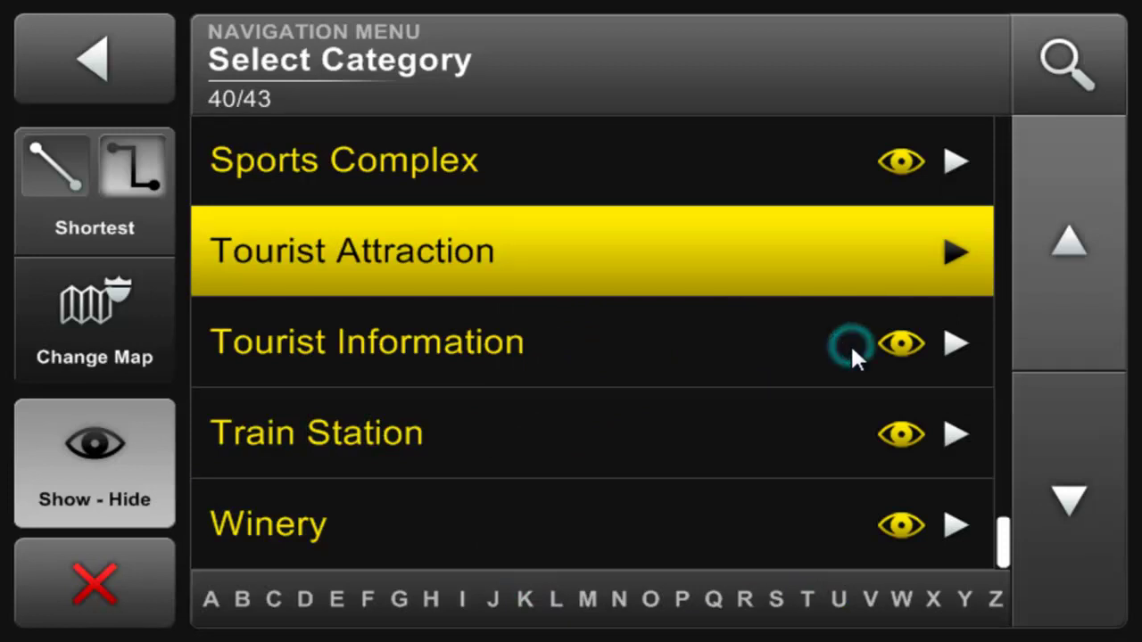
left_click(829, 439)
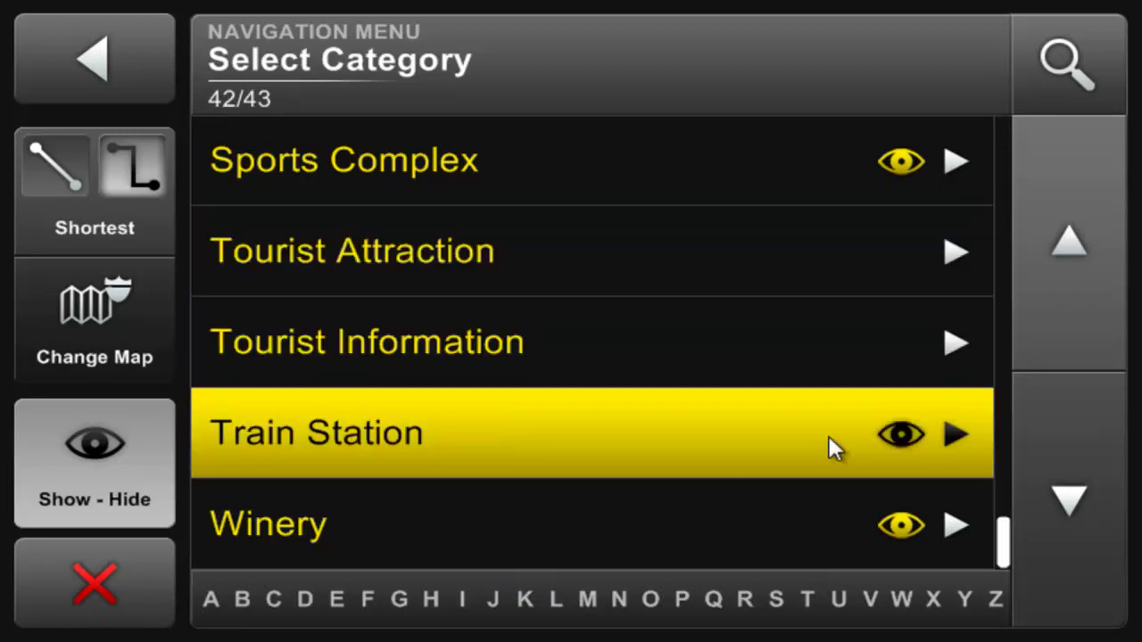
left_click(751, 152)
Turn off Show - Hide and open the Grocery Store category.
left_click(112, 465)
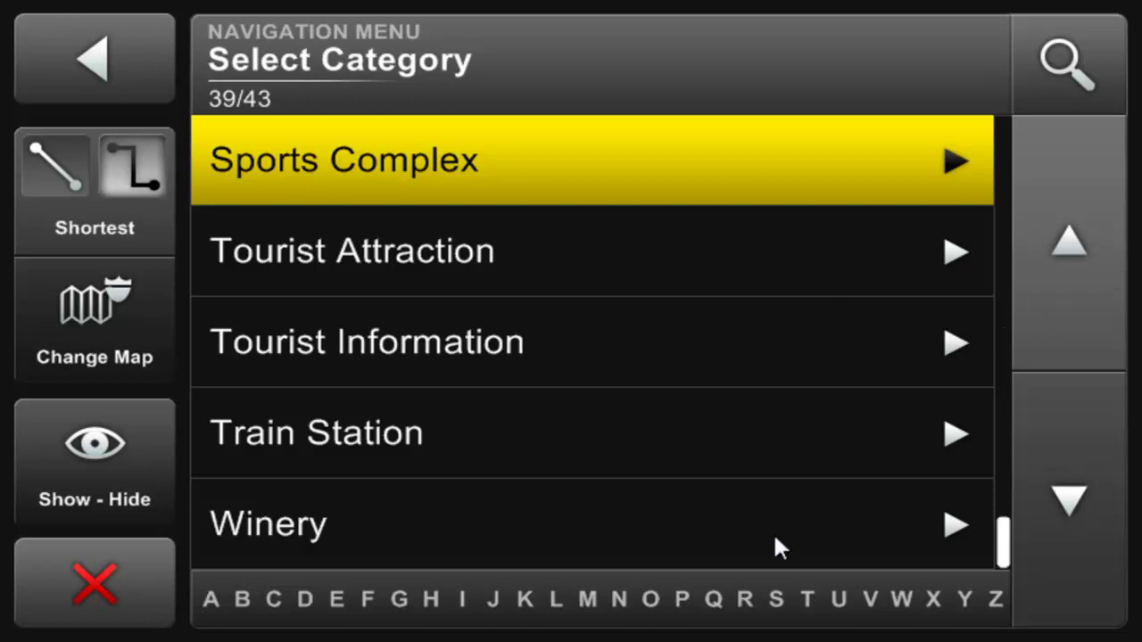
left_click_drag(538, 600, 398, 613)
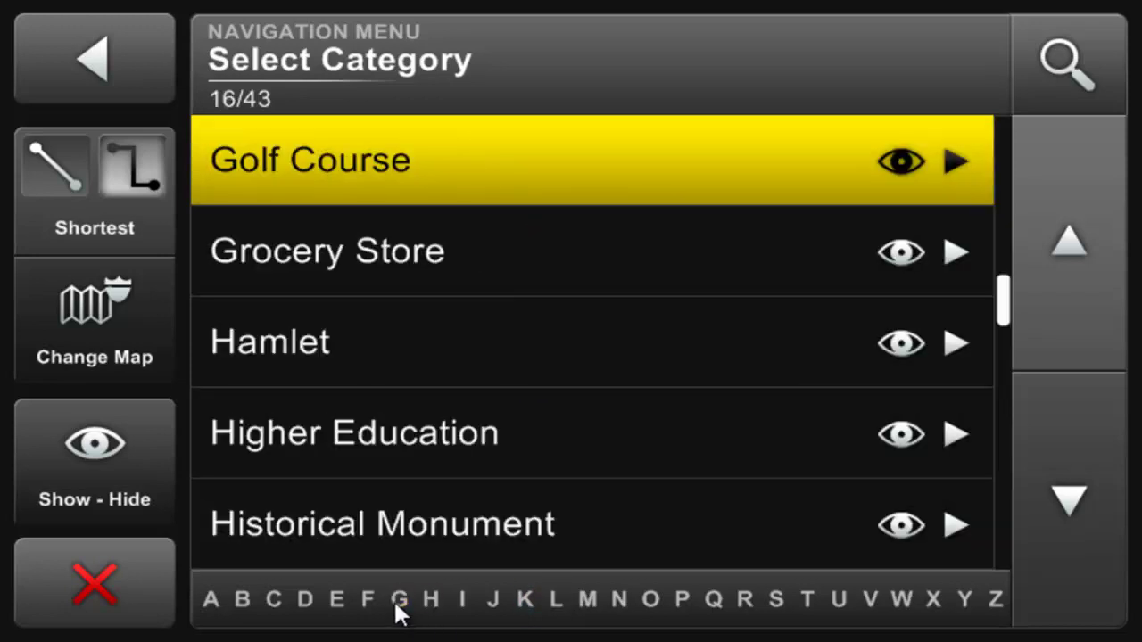
left_click(415, 254)
left_click(415, 253)
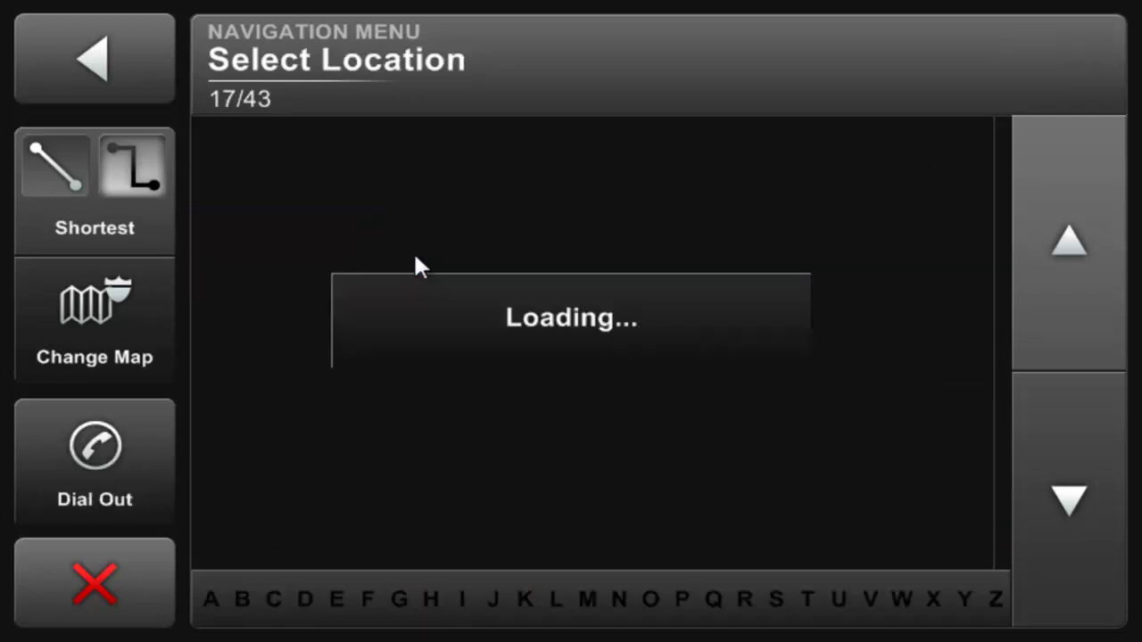
Scroll the grocery list and route to the Shoprite at 321 Broad S Ave.
left_click(1049, 482)
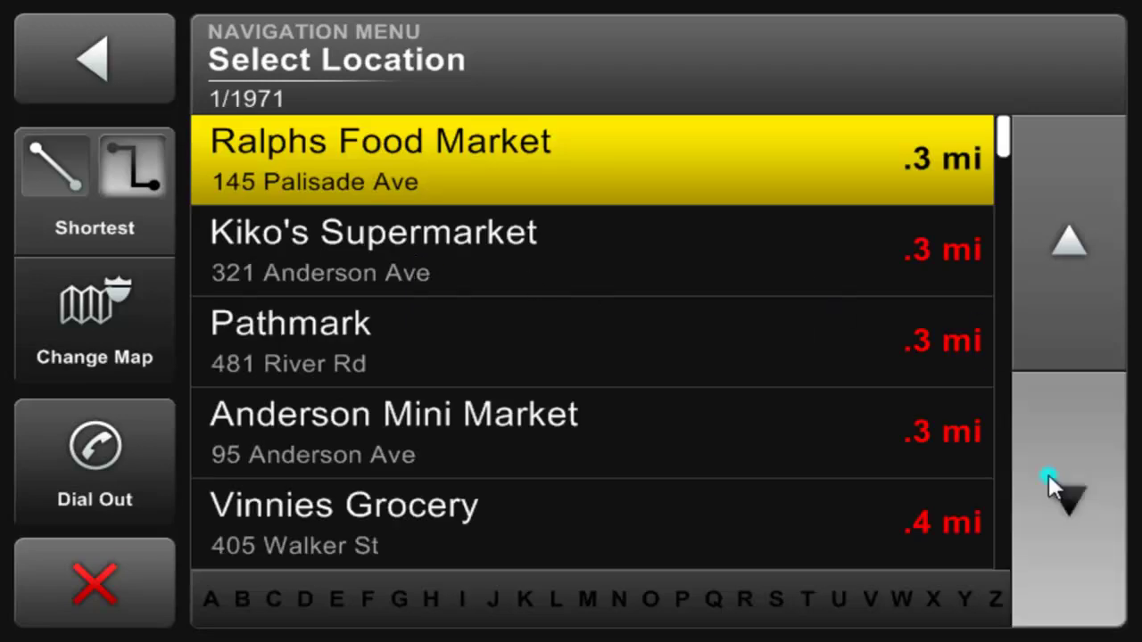
left_click(1049, 482)
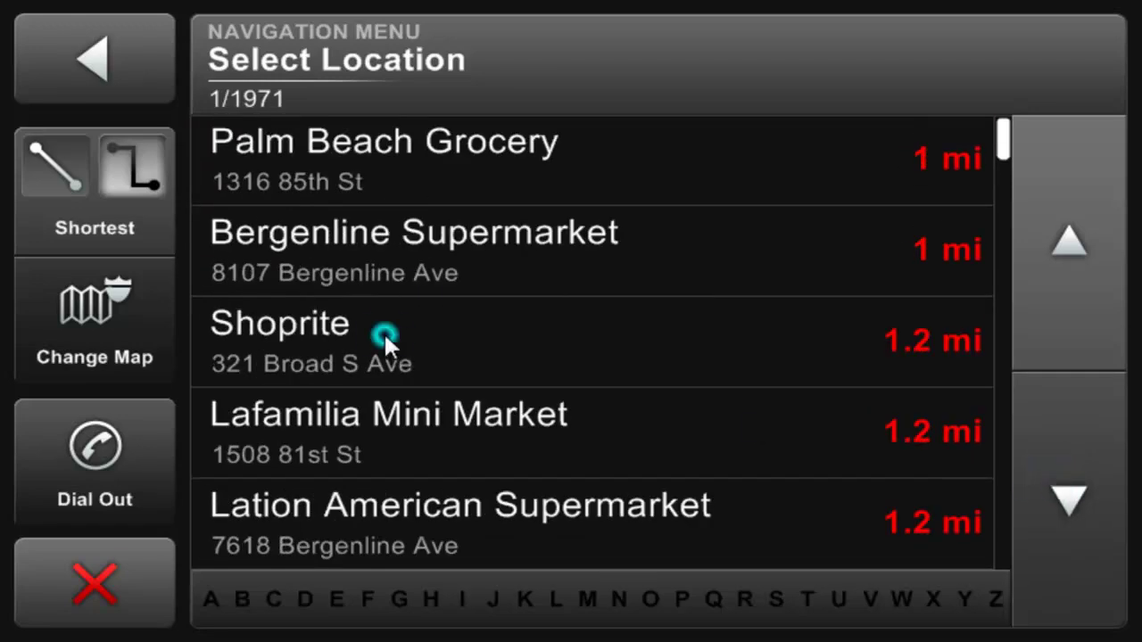
left_click(383, 331)
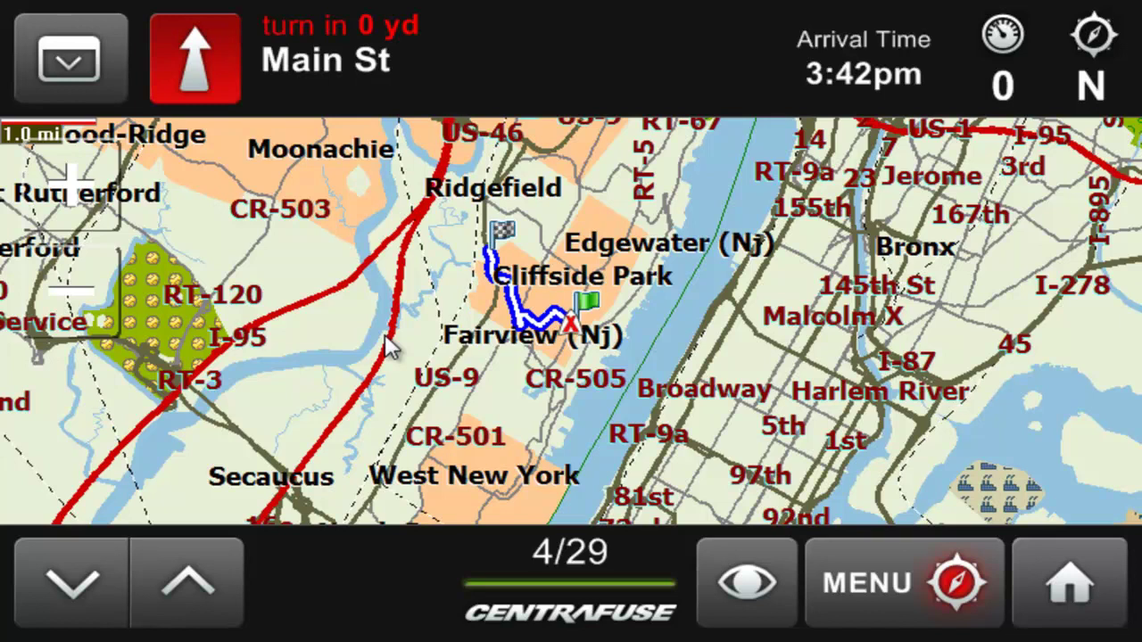